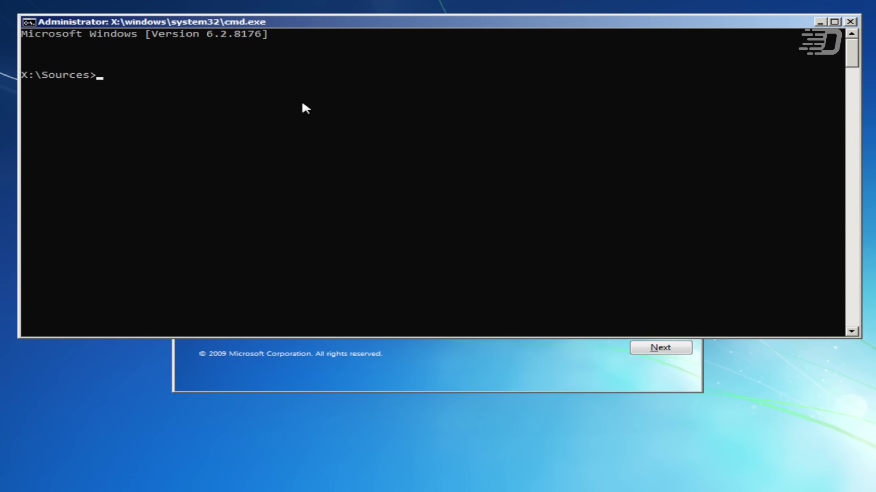
Launch Notepad from the command prompt, view its version information in About Notepad, and close it.
{"action": "type", "text": "notepad"}
{"action": "key", "text": "Return"}
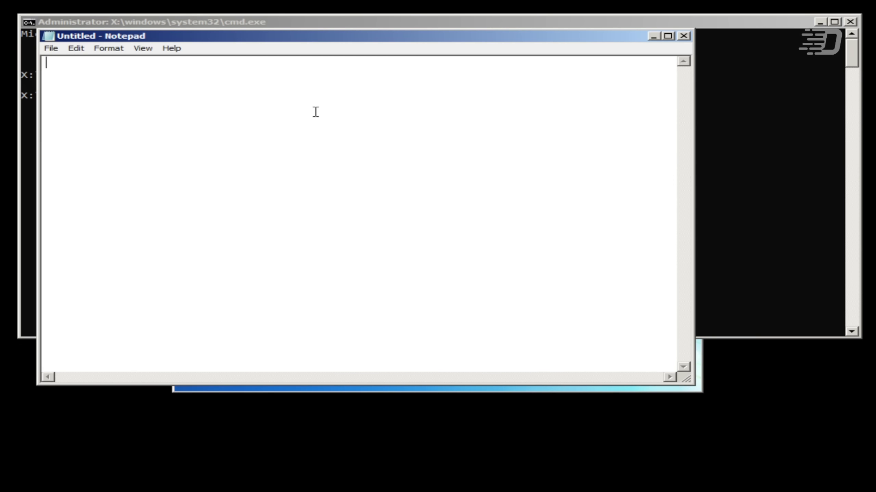
{"action": "left_click", "coordinate": [171, 49]}
{"action": "left_click", "coordinate": [191, 79]}
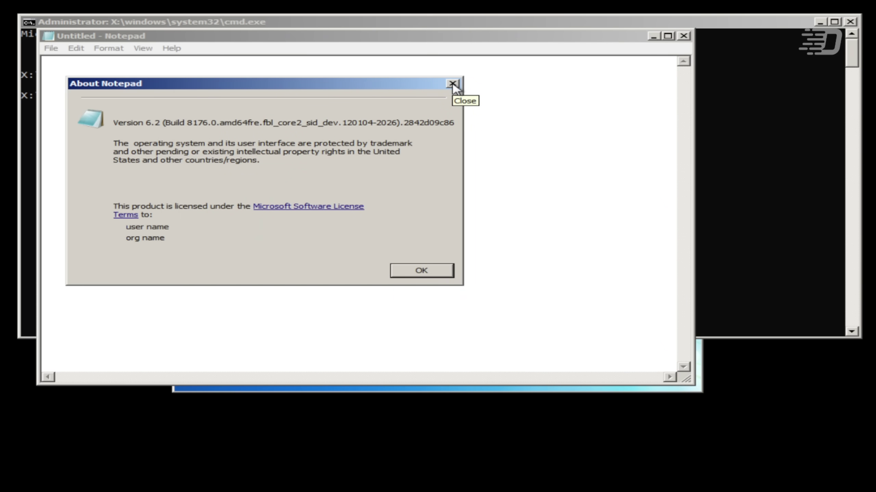
{"action": "left_click", "coordinate": [453, 84]}
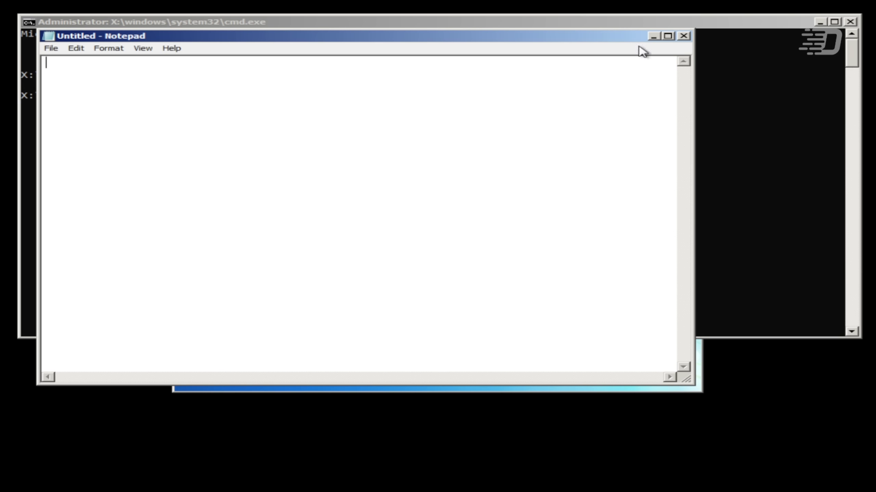
{"action": "left_click", "coordinate": [683, 36]}
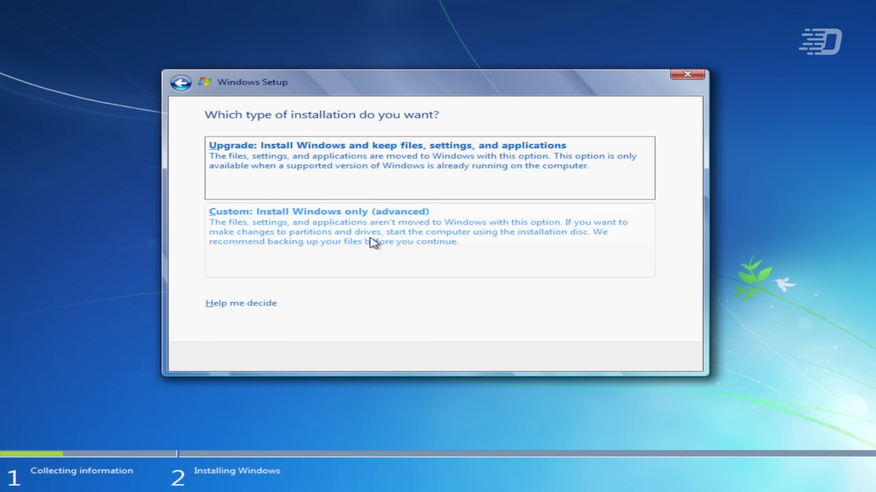
Choose the Custom installation type and delete the existing partitions on Drive 0, accepting the data loss warnings.
{"action": "left_click", "coordinate": [371, 241]}
{"action": "left_click", "coordinate": [356, 280]}
{"action": "left_click", "coordinate": [555, 298]}
{"action": "left_click", "coordinate": [379, 190]}
{"action": "left_click", "coordinate": [355, 280]}
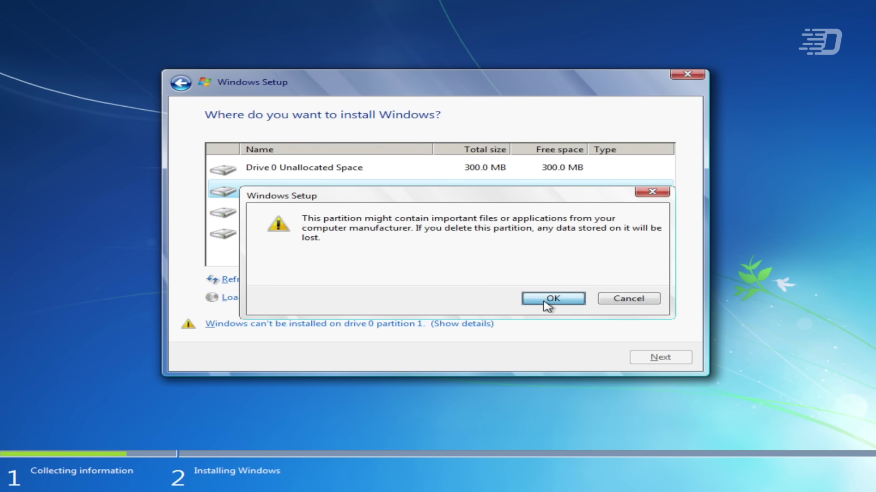
{"action": "left_click", "coordinate": [547, 300]}
{"action": "left_click", "coordinate": [350, 211]}
{"action": "left_click", "coordinate": [365, 281]}
{"action": "left_click", "coordinate": [553, 299]}
{"action": "left_click", "coordinate": [358, 190]}
{"action": "left_click", "coordinate": [357, 280]}
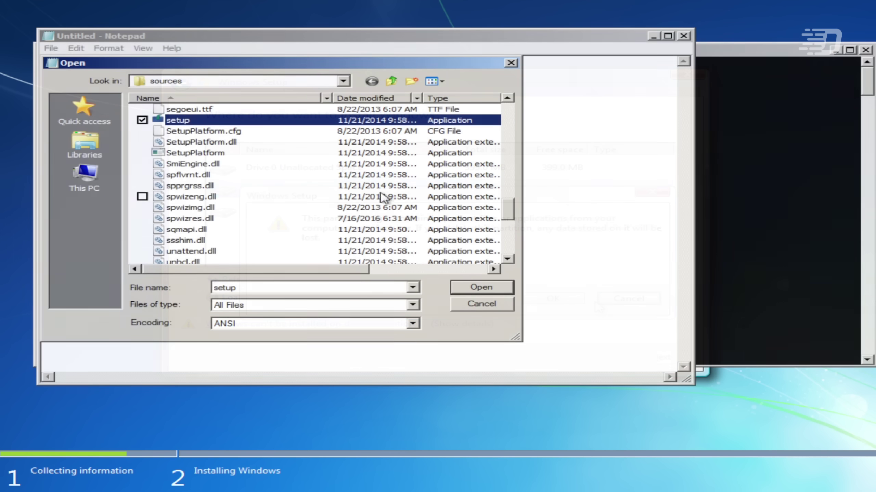
Move the Date created column beside the file names in the sources folder listing and examine the setup application's creation date.
{"action": "scroll", "coordinate": [383, 197], "scroll_direction": "up", "scroll_amount": 1}
{"action": "left_click_drag", "start_coordinate": [359, 270], "coordinate": [447, 238]}
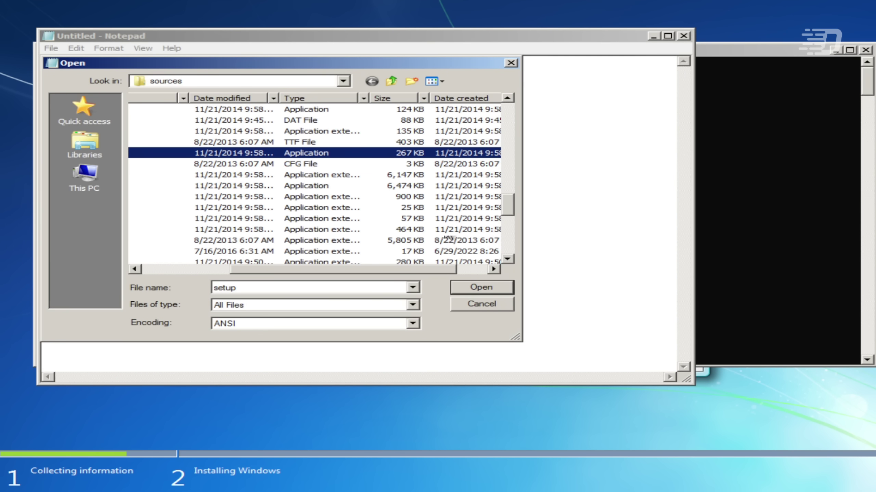
{"action": "left_click_drag", "start_coordinate": [459, 99], "coordinate": [211, 98]}
{"action": "left_click_drag", "start_coordinate": [369, 275], "coordinate": [296, 272]}
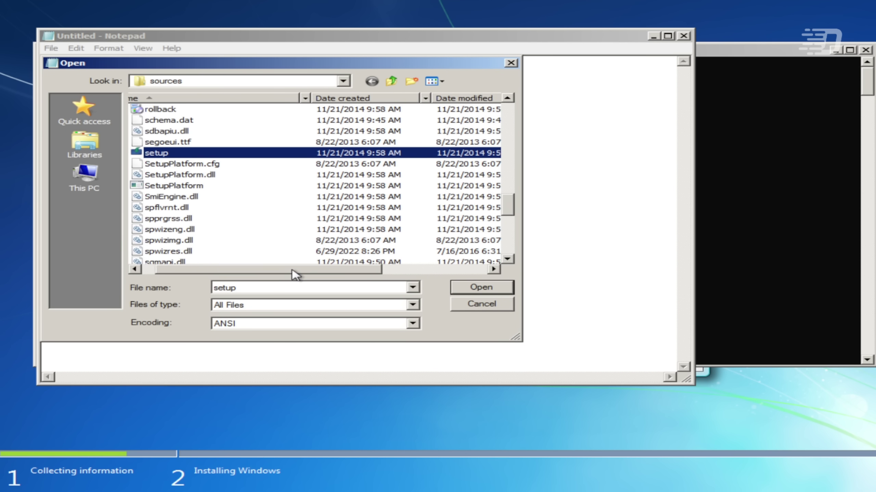
{"action": "mouse_move", "coordinate": [224, 156]}
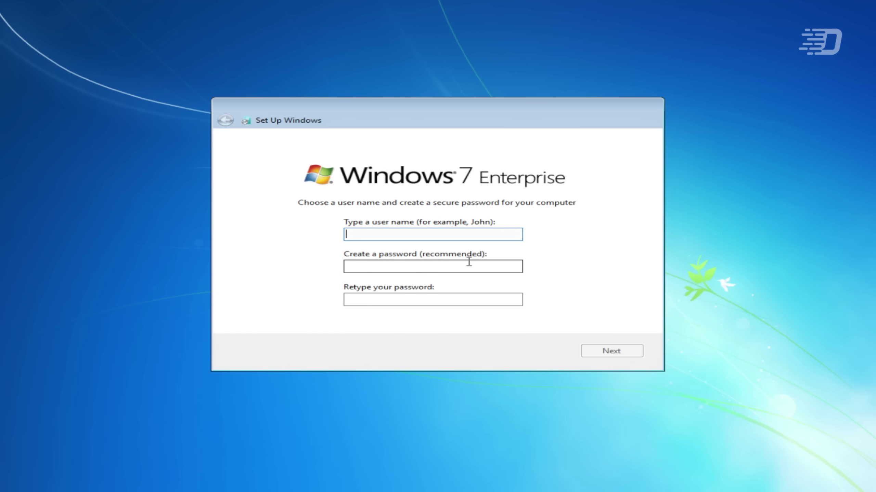
Enter the account's user name, cycling through the open setup windows before continuing without a password.
{"action": "type", "text": "D"}
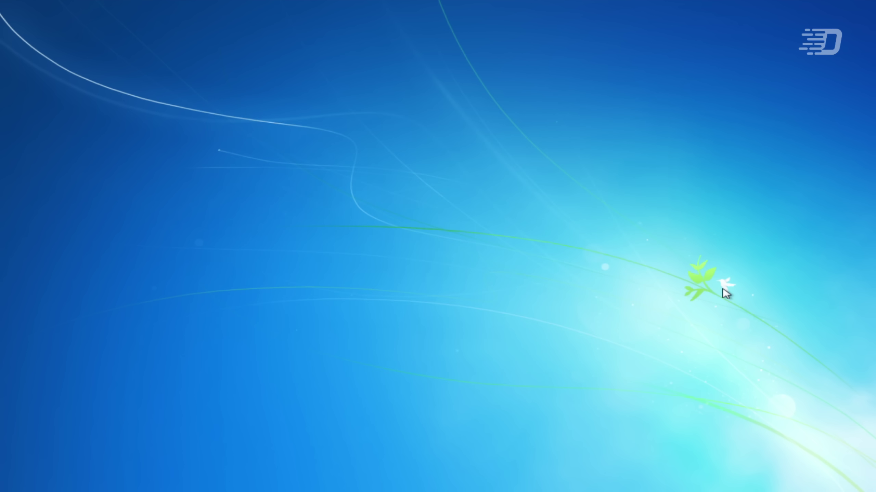
{"action": "key", "text": "alt+Tab"}
{"action": "key", "text": "alt+Tab"}
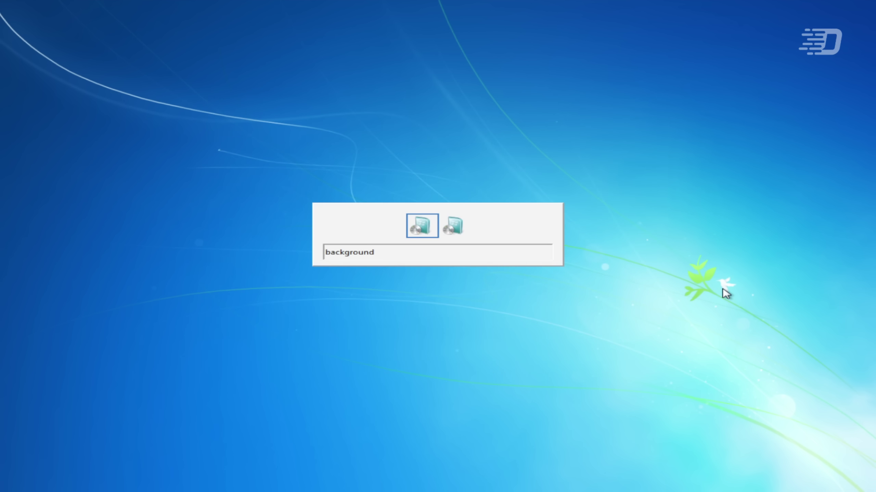
{"action": "key", "text": "alt+Tab"}
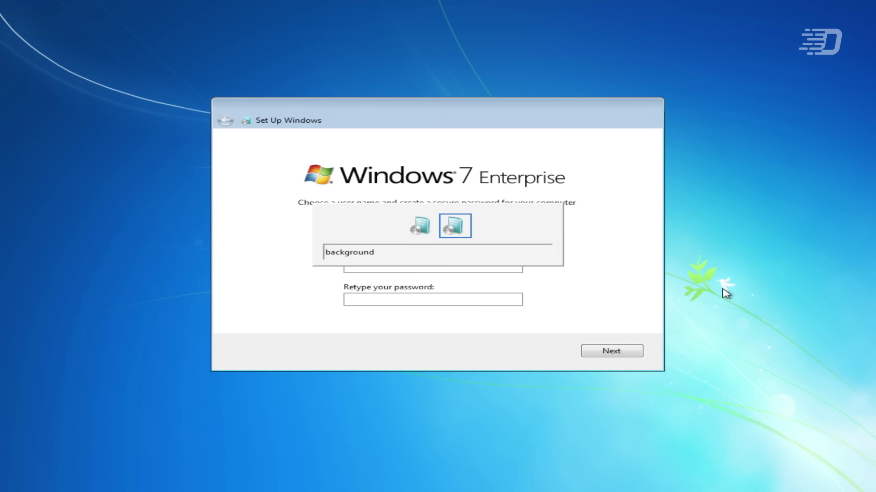
{"action": "key", "text": "alt+Tab"}
{"action": "key", "text": "alt+Tab"}
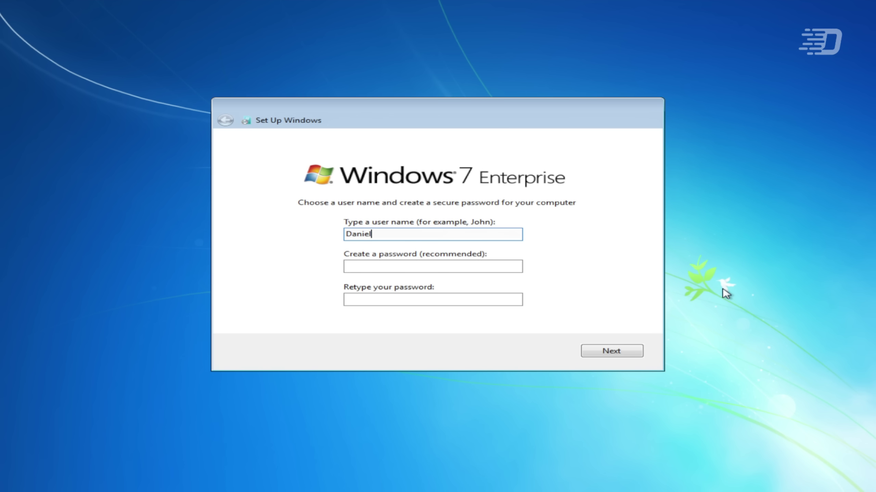
{"action": "left_click", "coordinate": [629, 351]}
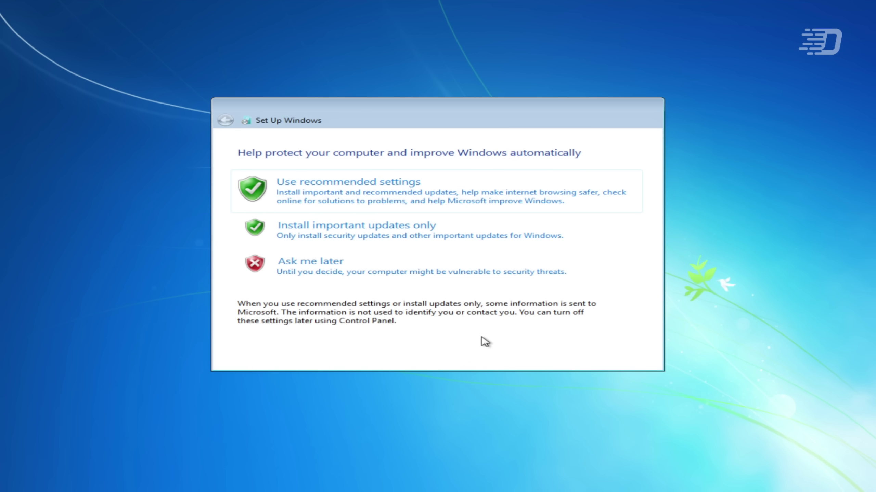
Bring up the Sticky Keys prompt and decline turning Sticky Keys on.
{"action": "key", "text": "shift"}
{"action": "key", "text": "shift"}
{"action": "key", "text": "shift"}
{"action": "key", "text": "shift"}
{"action": "key", "text": "shift"}
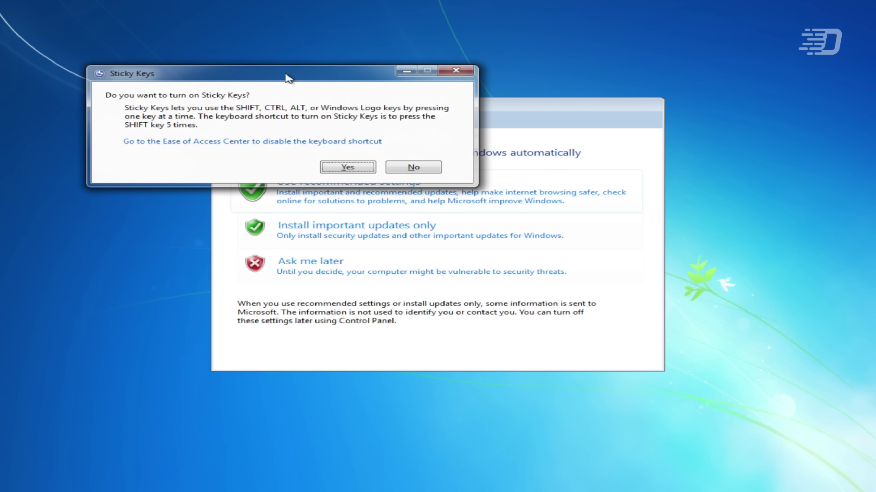
{"action": "left_click", "coordinate": [432, 172]}
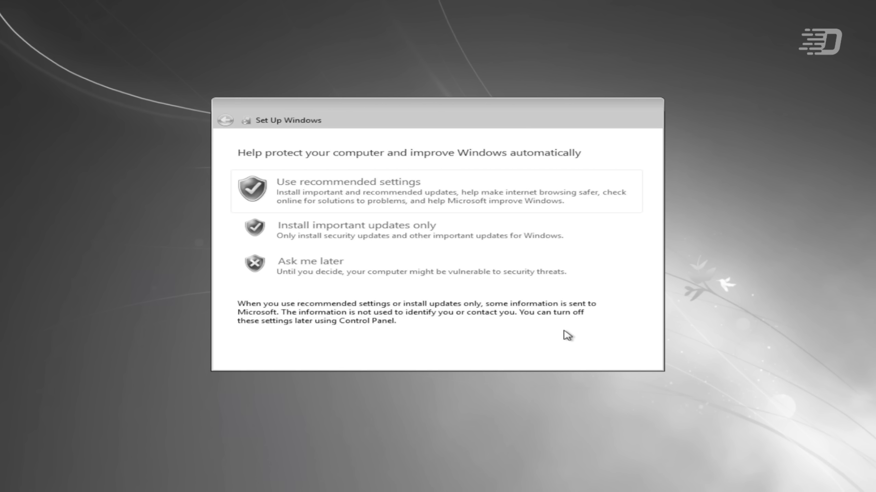
Choose Ask me later for the Windows protection settings and continue past the time and date settings.
{"action": "left_click", "coordinate": [350, 274]}
{"action": "left_click", "coordinate": [327, 192]}
{"action": "left_click_drag", "start_coordinate": [325, 49], "coordinate": [353, 49]}
{"action": "left_click", "coordinate": [268, 298]}
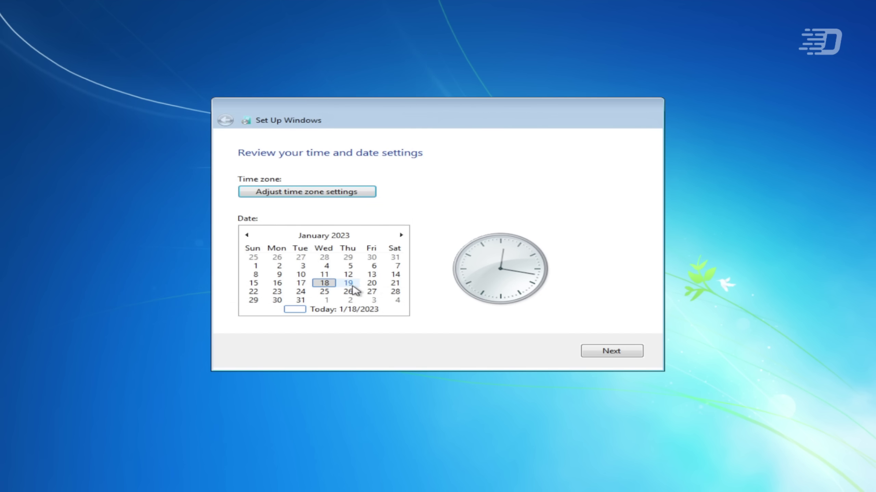
{"action": "left_click", "coordinate": [608, 356]}
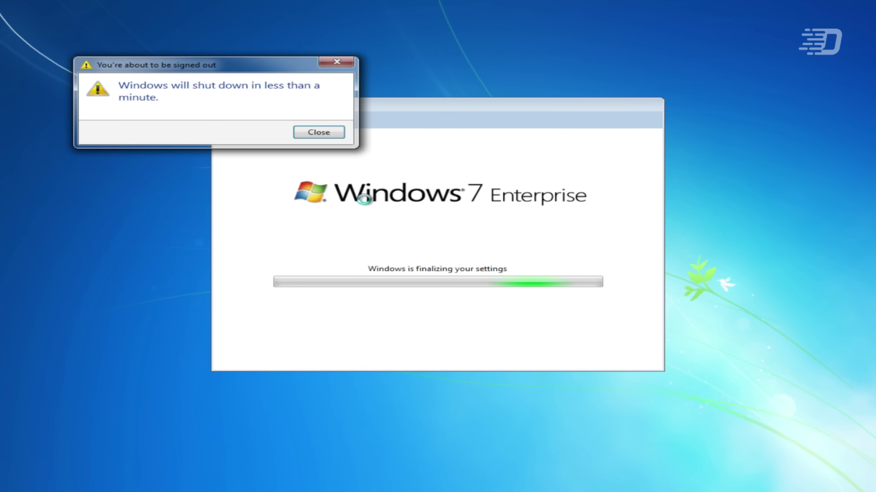
{"action": "key", "text": "alt+Tab"}
{"action": "key", "text": "alt+Tab"}
{"action": "key", "text": "alt+Tab"}
{"action": "key", "text": "alt+Tab"}
{"action": "key", "text": "alt+Tab"}
{"action": "key", "text": "alt+Tab"}
{"action": "key", "text": "alt+Tab"}
{"action": "key", "text": "alt+Tab"}
{"action": "key", "text": "alt+Tab"}
{"action": "key", "text": "alt+Tab"}
{"action": "key", "text": "alt+Tab"}
{"action": "key", "text": "alt+Tab"}
{"action": "key", "text": "alt+Tab"}
{"action": "key", "text": "alt+Tab"}
{"action": "key", "text": "alt+Tab"}
{"action": "key", "text": "alt+Tab"}
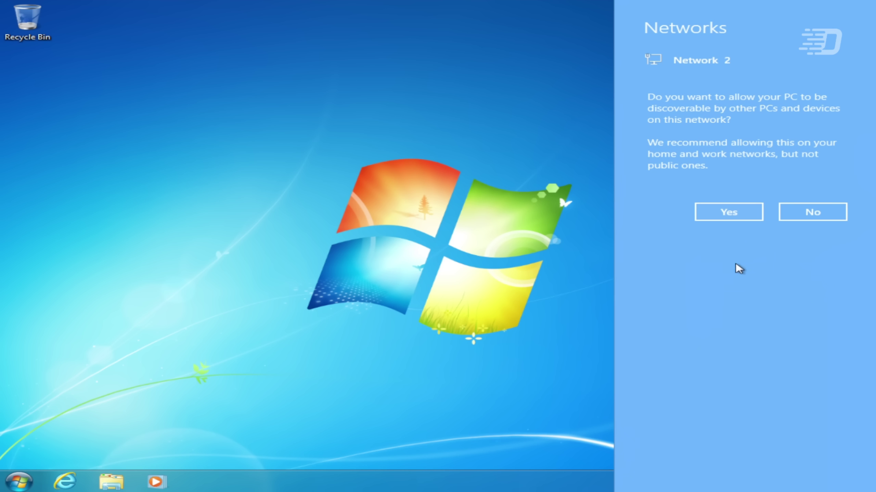
Allow the PC to be discoverable by other devices on Network 2.
{"action": "left_click", "coordinate": [737, 215]}
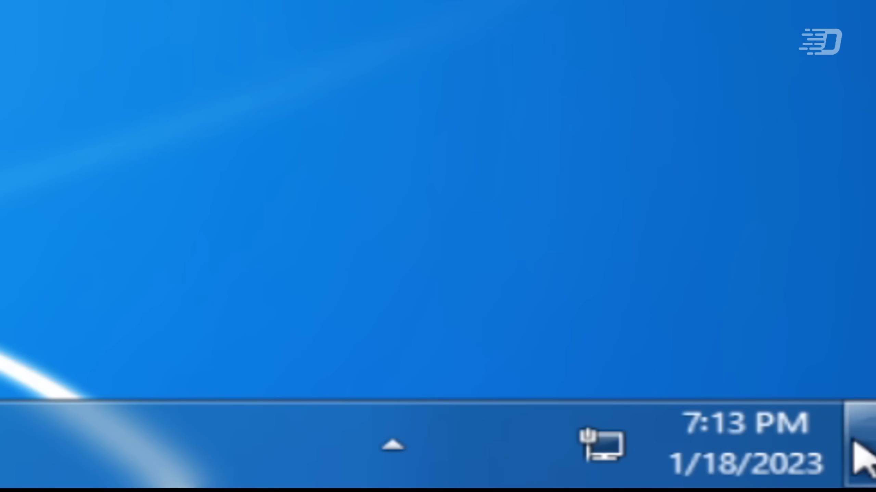
View the taskbar clock's calendar and the list of network connections, closing each one again.
{"action": "left_click", "coordinate": [748, 457]}
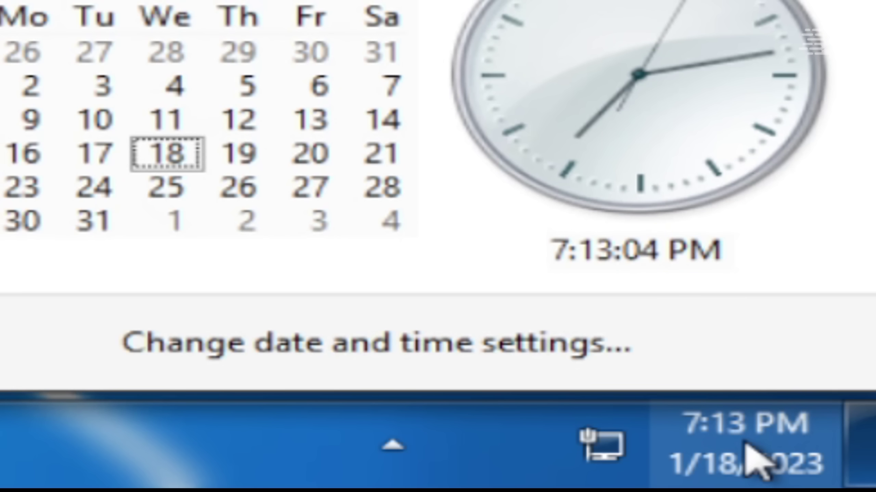
{"action": "left_click", "coordinate": [753, 458]}
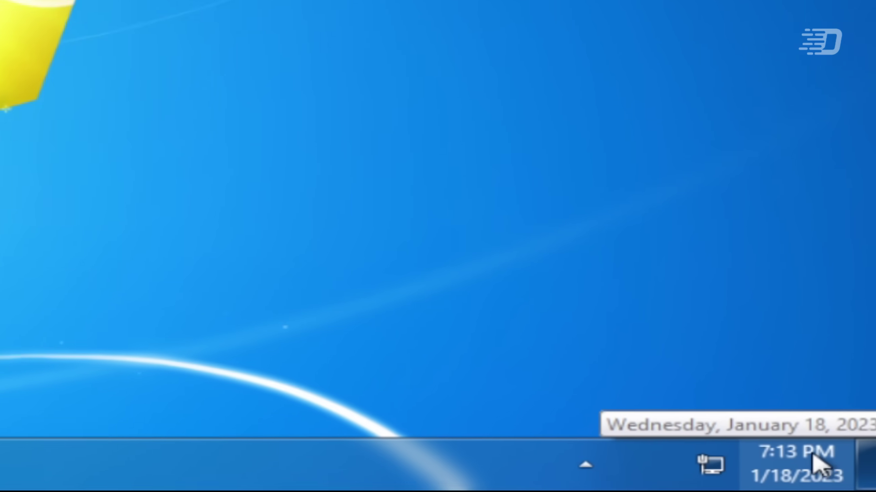
{"action": "left_click", "coordinate": [814, 463]}
{"action": "left_click", "coordinate": [815, 462]}
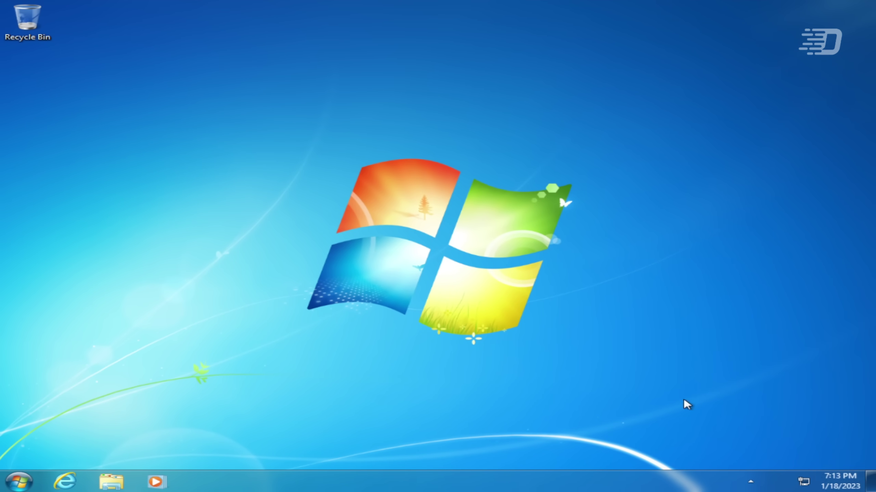
{"action": "left_click", "coordinate": [803, 484]}
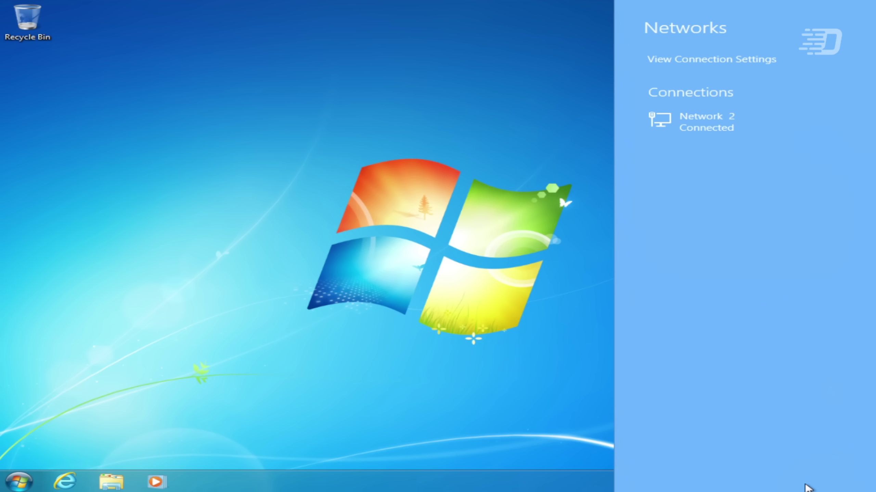
{"action": "left_click", "coordinate": [567, 360]}
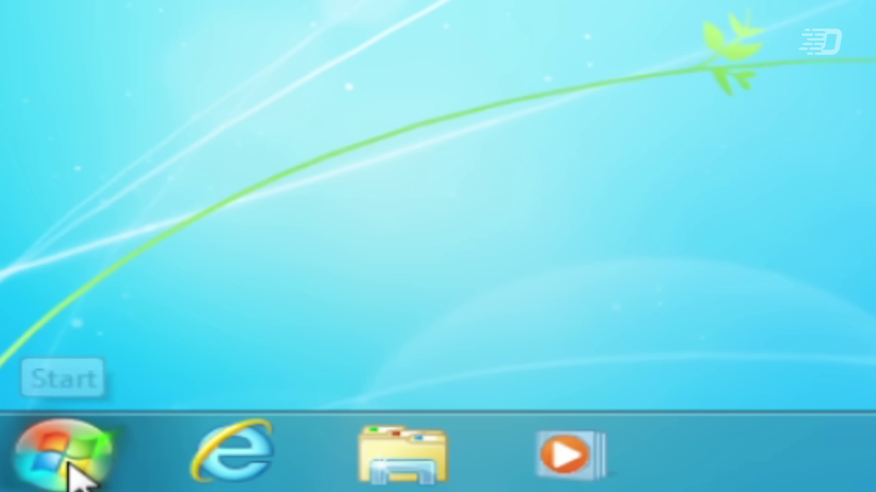
Show all programs in the Start menu and look into the Startup, PowerShell and Maintenance folders.
{"action": "left_click", "coordinate": [67, 462]}
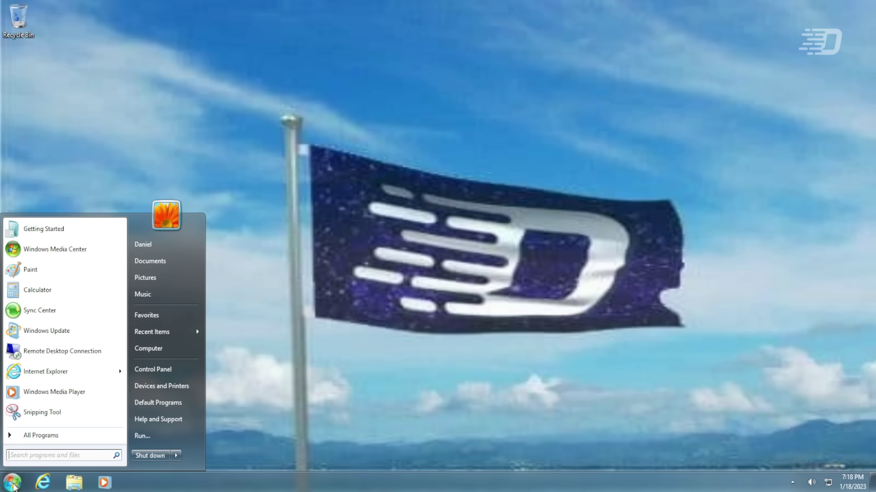
{"action": "left_click", "coordinate": [35, 436]}
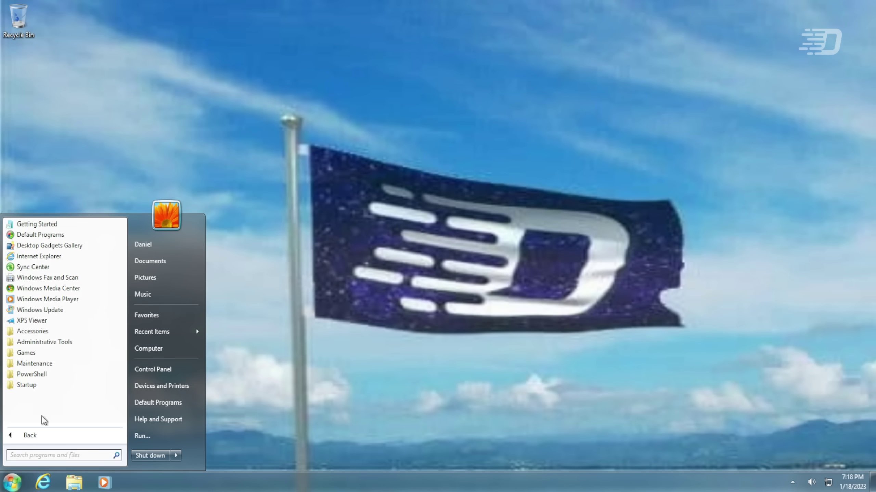
{"action": "left_click", "coordinate": [54, 386]}
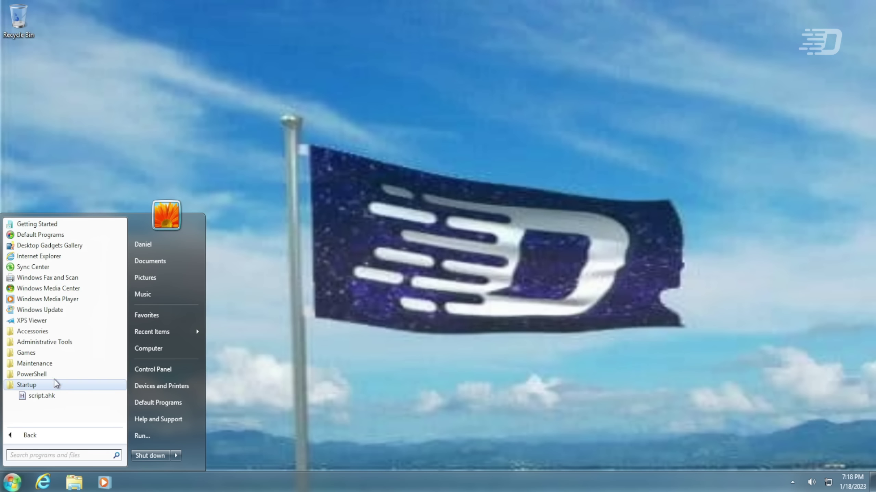
{"action": "left_click", "coordinate": [51, 375]}
{"action": "left_click", "coordinate": [54, 364]}
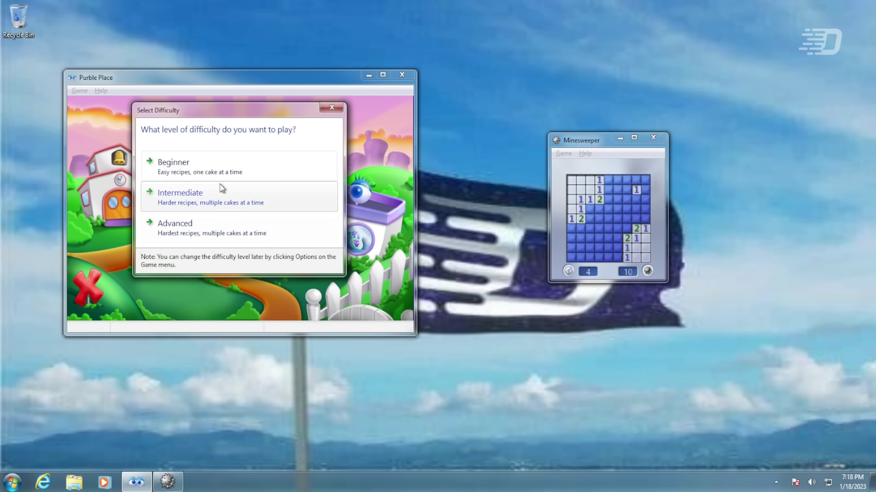
Choose Intermediate difficulty in Purble Place and view the file commands in XPS Viewer.
{"action": "left_click", "coordinate": [220, 183]}
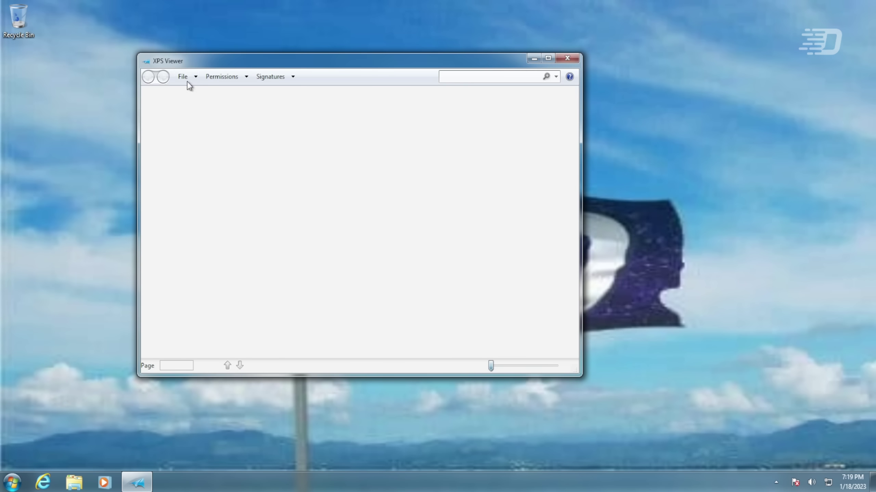
{"action": "left_click", "coordinate": [183, 78]}
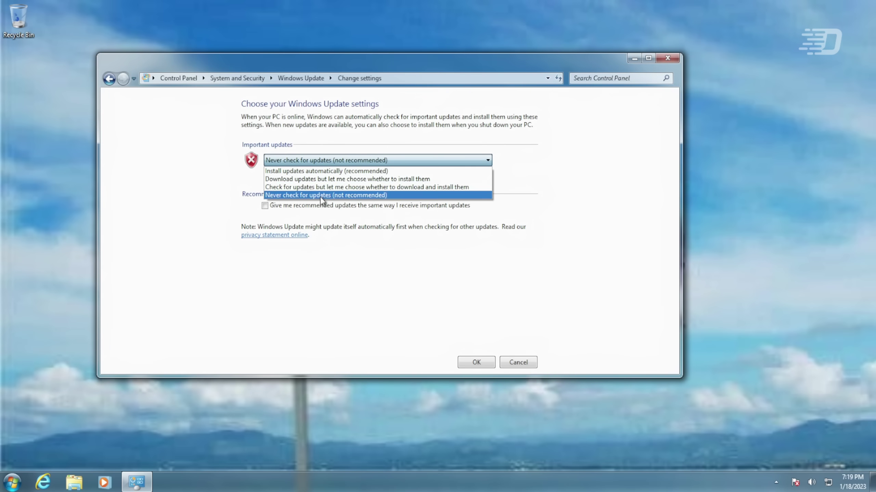
Select Never check for updates for important updates in the Windows Update settings and cancel the changes.
{"action": "left_click", "coordinate": [329, 196]}
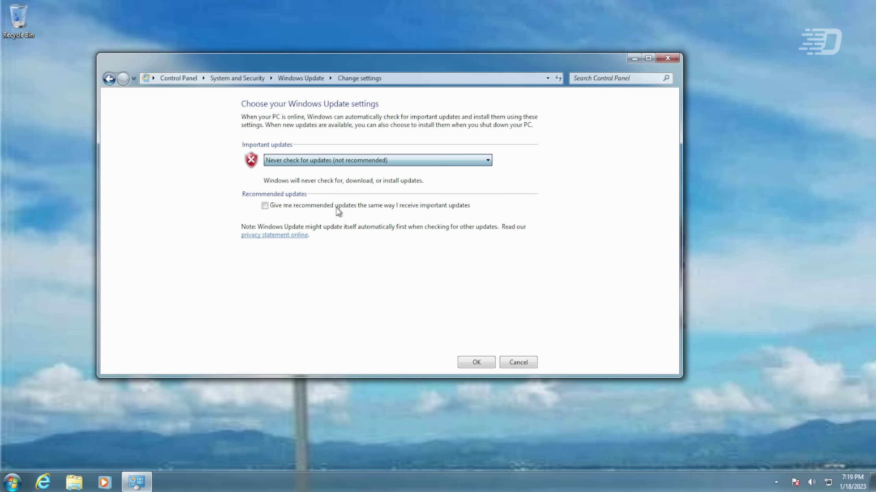
{"action": "left_click", "coordinate": [518, 362]}
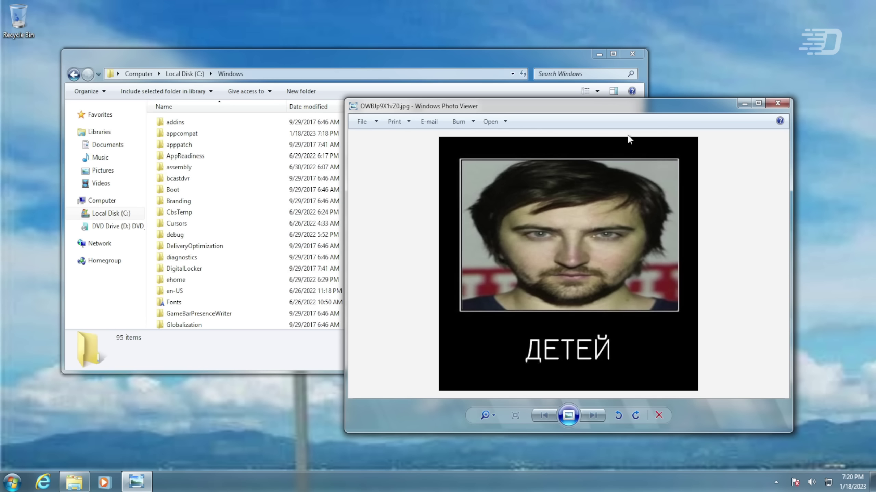
Close the picture in Windows Photo Viewer and view the Playlists section of the Windows Media Player library.
{"action": "left_click", "coordinate": [780, 104]}
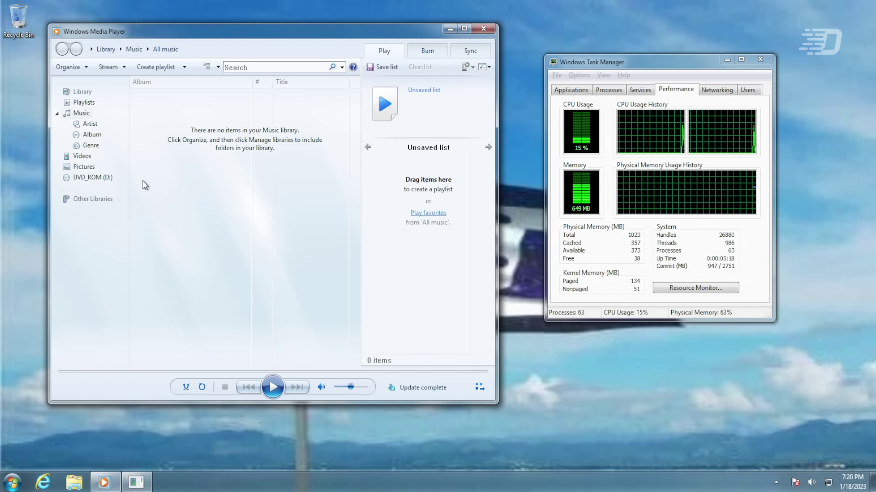
{"action": "left_click", "coordinate": [84, 103]}
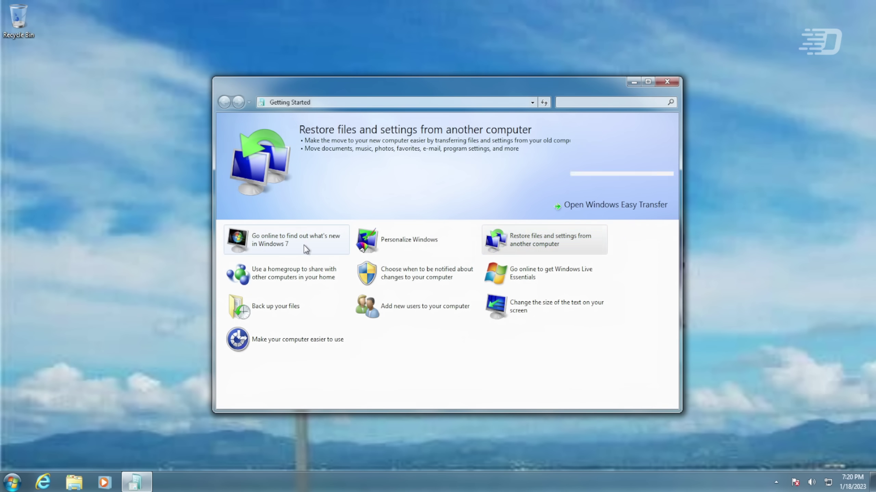
Select the Windows Live Essentials item in Getting Started and continue from the Windows Media Center welcome screen.
{"action": "left_click", "coordinate": [513, 268]}
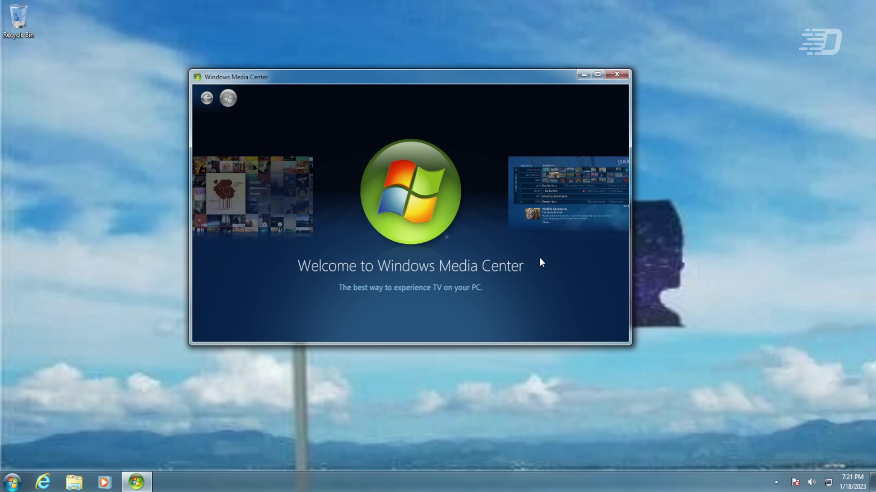
{"action": "left_click", "coordinate": [416, 317]}
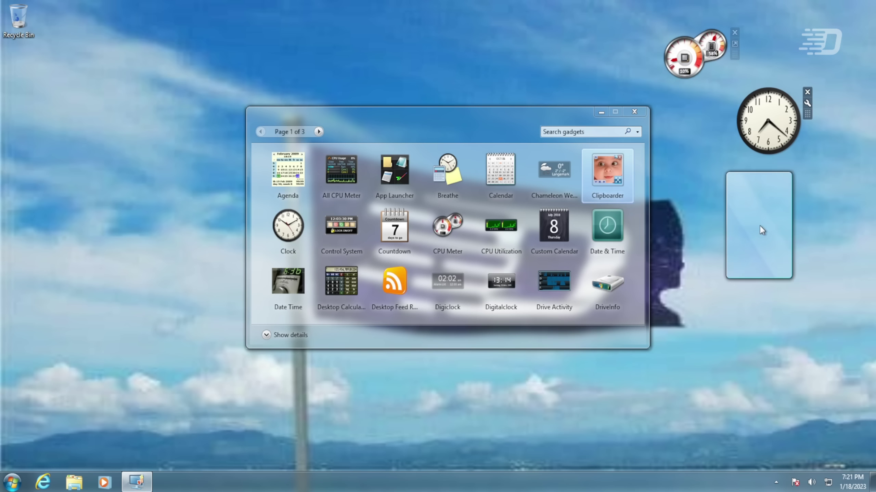
Position the Clipboarder gadget on the desktop and add the DriveInfo and MSN Weather gadgets beside it.
{"action": "left_click_drag", "start_coordinate": [759, 226], "coordinate": [655, 233]}
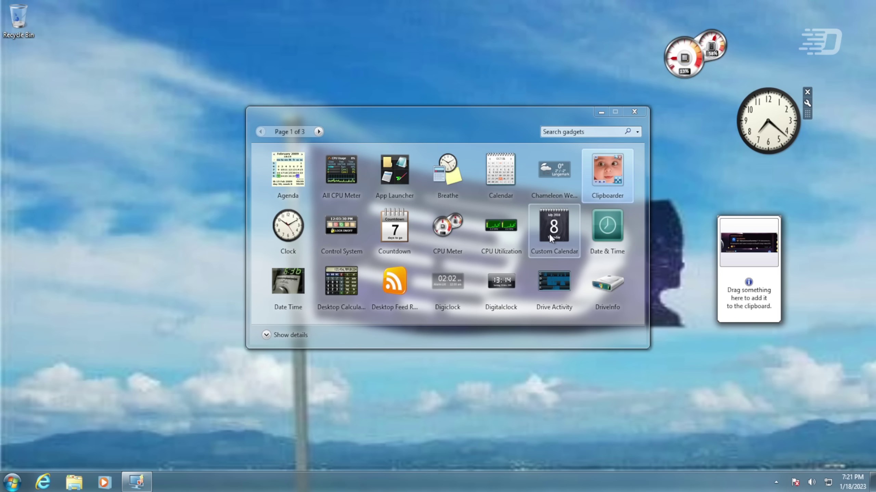
{"action": "left_click_drag", "start_coordinate": [631, 300], "coordinate": [772, 386]}
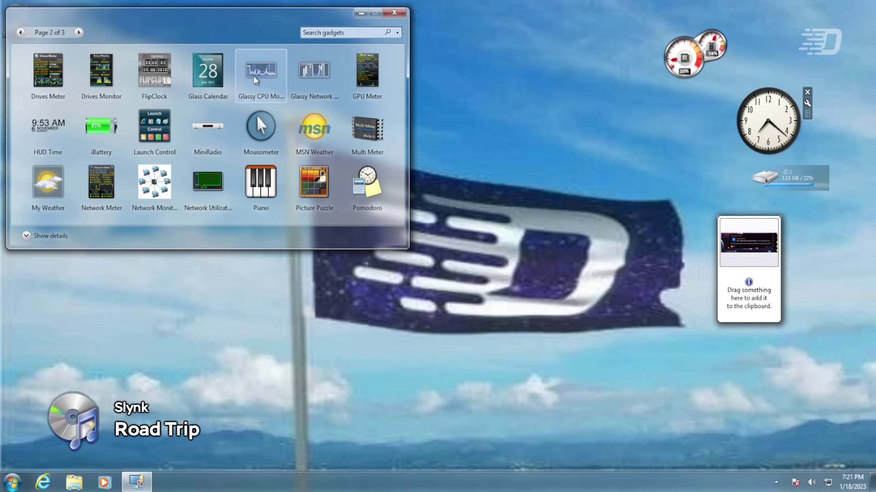
{"action": "left_click_drag", "start_coordinate": [314, 128], "coordinate": [618, 174]}
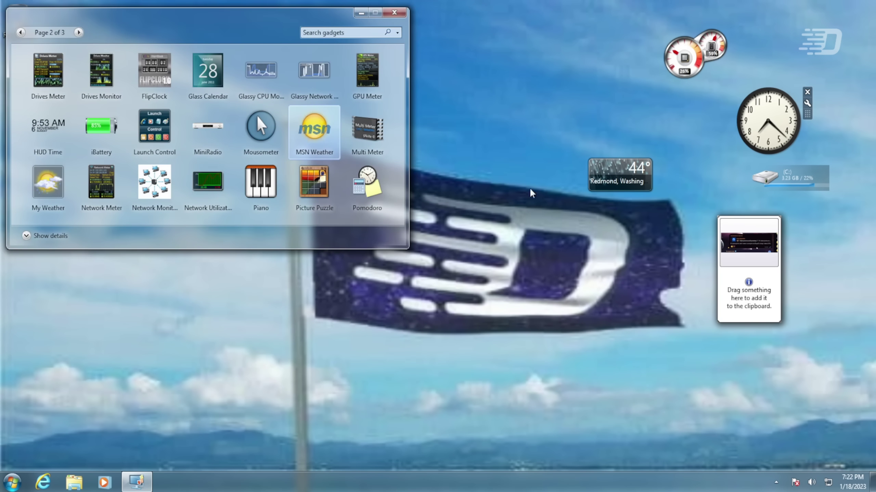
Show the details of the GPU Meter gadget and go to page 3 of the gadget gallery.
{"action": "left_click", "coordinate": [242, 29]}
{"action": "left_click", "coordinate": [48, 182]}
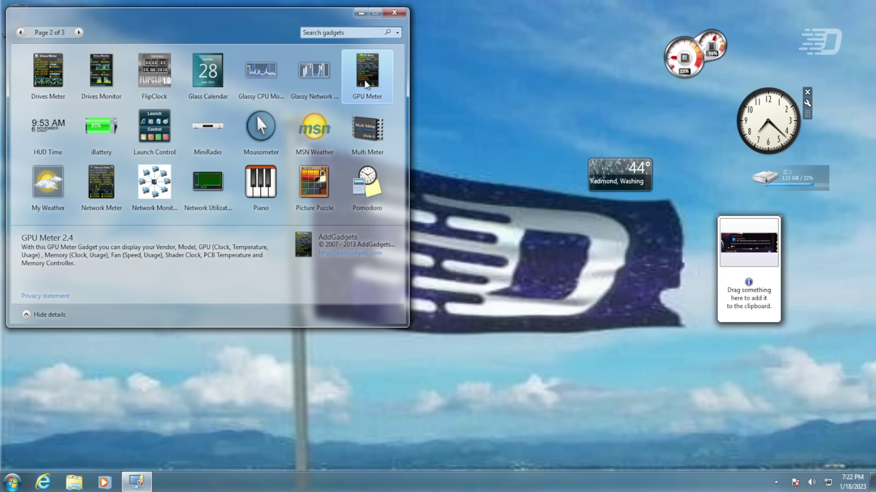
{"action": "left_click", "coordinate": [79, 33]}
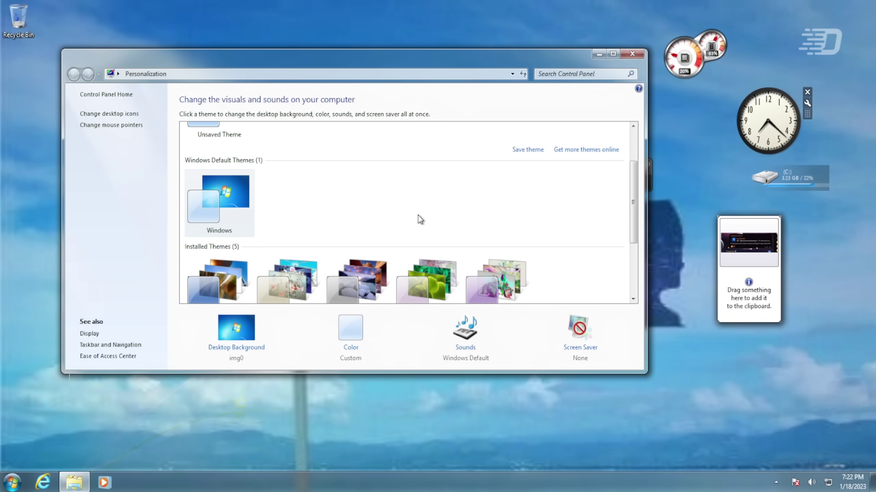
Try the architecture, characters, landscapes, nature and scenes themes in Personalization, ending with the default Windows theme.
{"action": "scroll", "coordinate": [303, 190], "scroll_direction": "down", "scroll_amount": 1}
{"action": "left_click", "coordinate": [218, 266]}
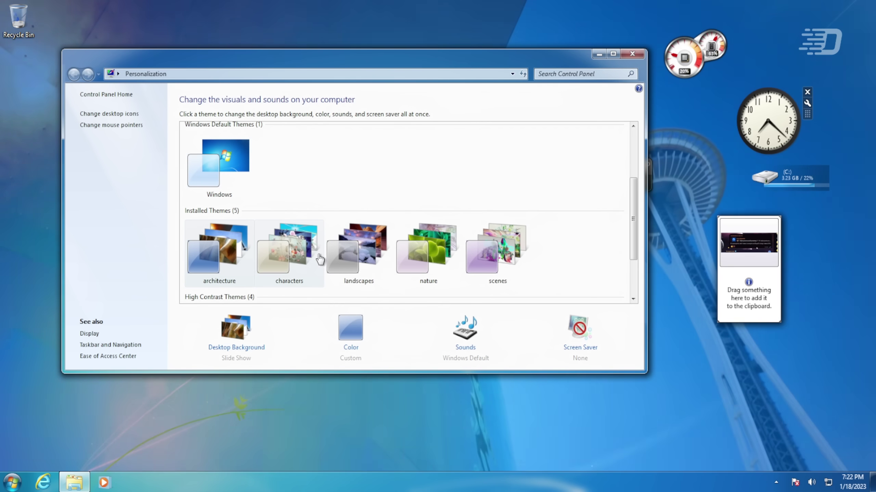
{"action": "left_click", "coordinate": [319, 258]}
{"action": "left_click", "coordinate": [379, 240]}
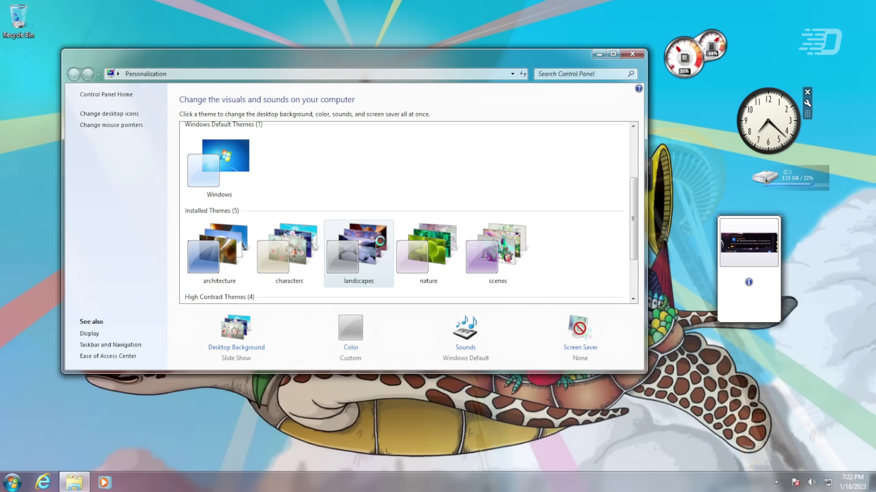
{"action": "left_click", "coordinate": [411, 240]}
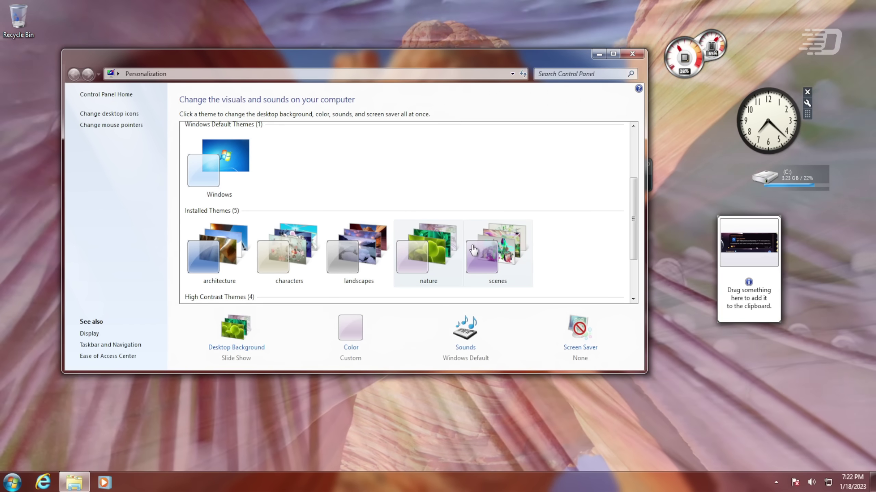
{"action": "left_click", "coordinate": [474, 249]}
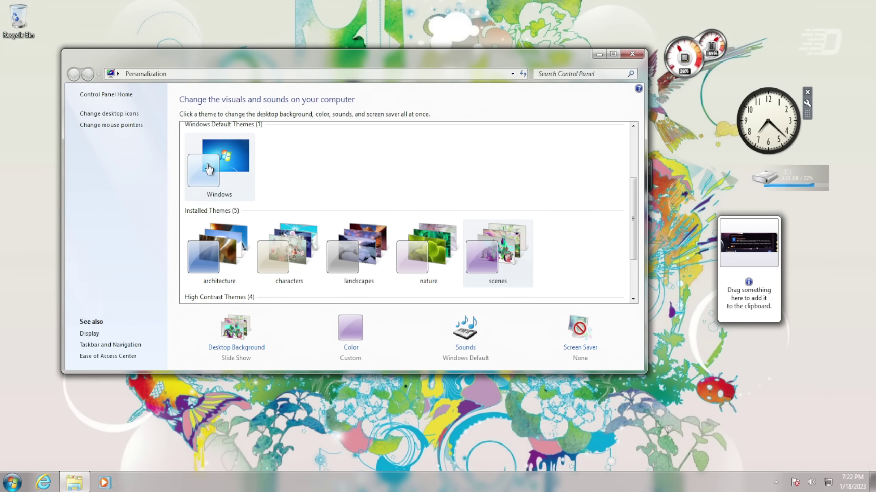
{"action": "left_click", "coordinate": [209, 169]}
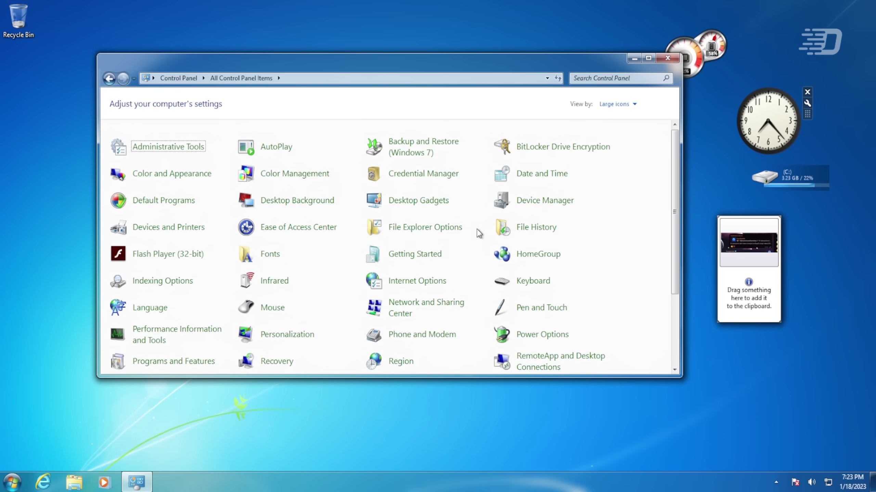
Look through the full list of Control Panel items and close the window.
{"action": "scroll", "coordinate": [148, 296], "scroll_direction": "down", "scroll_amount": 3}
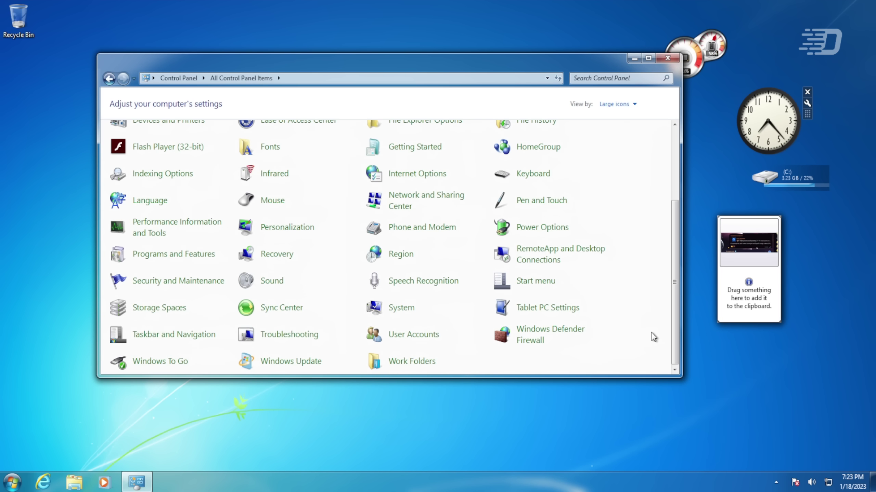
{"action": "left_click", "coordinate": [666, 63]}
Open the desktop's screen resolution settings, view the available color depths and move the screen area setting toward Less.
{"action": "right_click", "coordinate": [115, 148]}
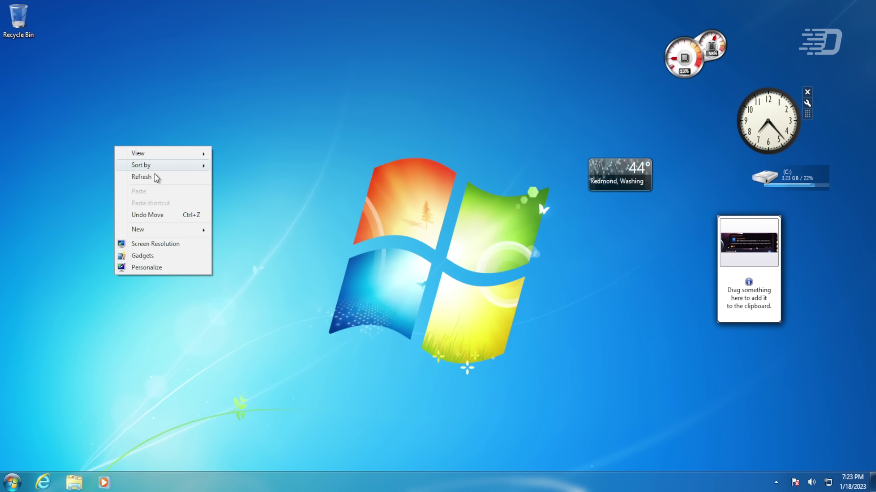
{"action": "left_click", "coordinate": [203, 246]}
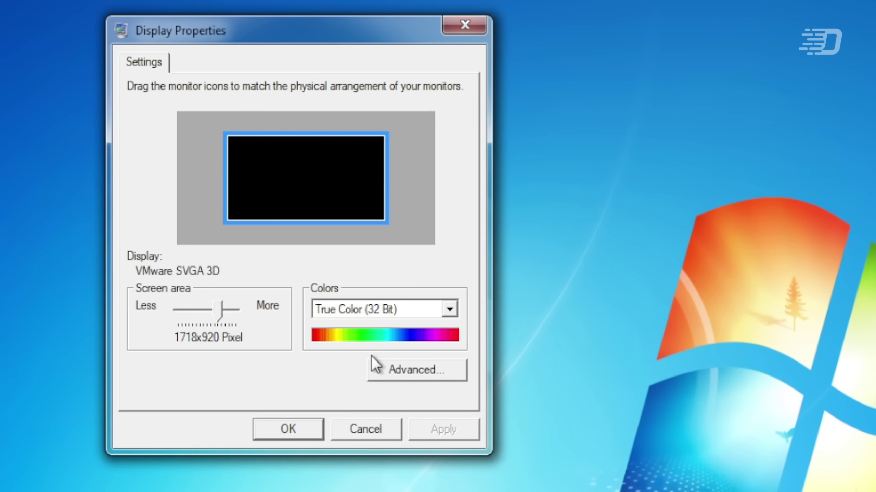
{"action": "left_click", "coordinate": [370, 309]}
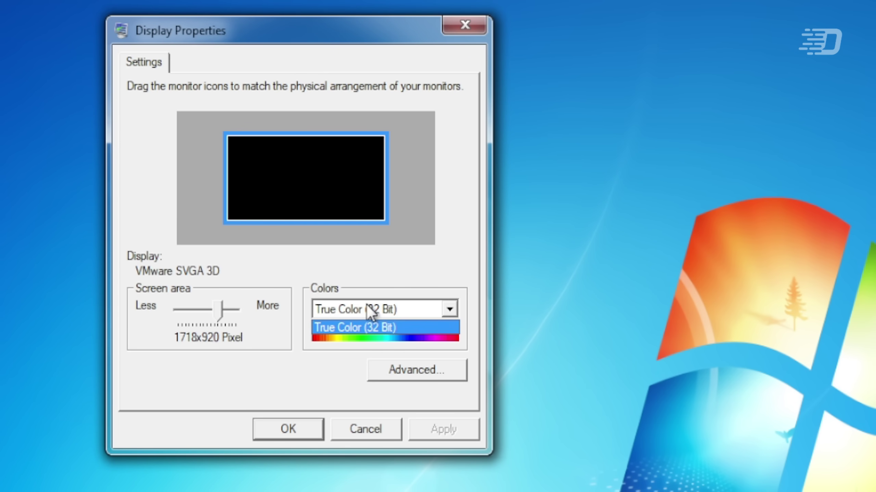
{"action": "left_click", "coordinate": [369, 309]}
{"action": "left_click_drag", "start_coordinate": [218, 310], "coordinate": [175, 312]}
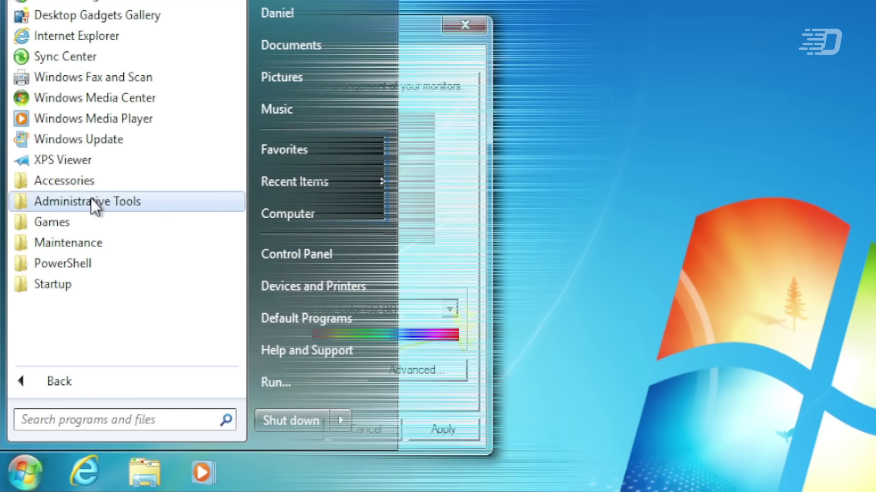
Run the enable taskbar small icons tweak from the Tweaks folder within Accessories.
{"action": "left_click", "coordinate": [88, 180]}
{"action": "left_click", "coordinate": [91, 241]}
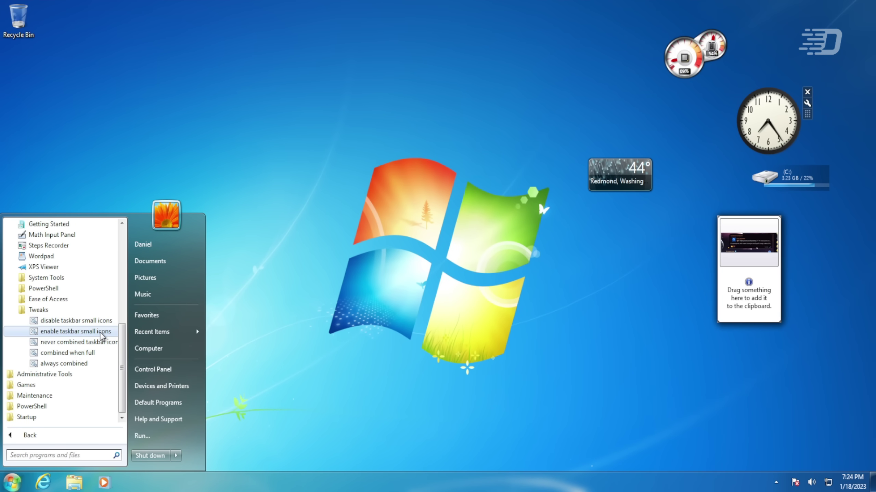
{"action": "left_click", "coordinate": [101, 332]}
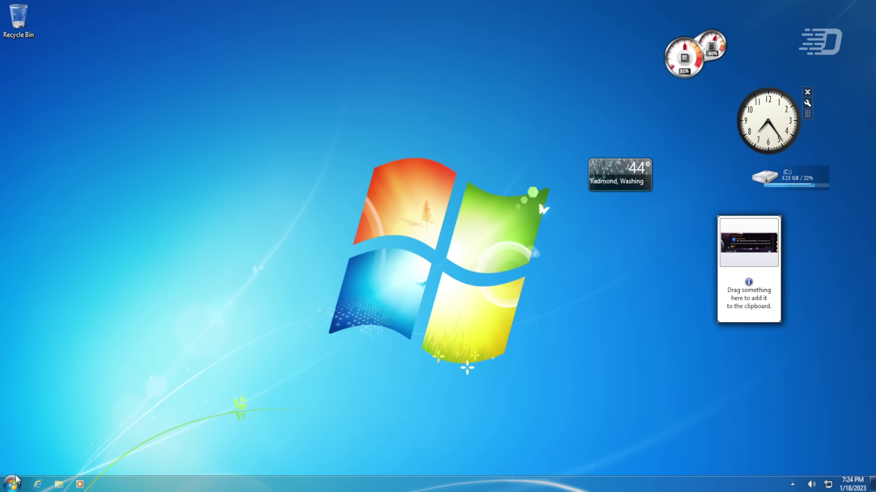
{"action": "left_click", "coordinate": [12, 485]}
{"action": "left_click", "coordinate": [12, 485]}
{"action": "left_click", "coordinate": [12, 485]}
{"action": "left_click", "coordinate": [11, 487]}
{"action": "left_click", "coordinate": [11, 487]}
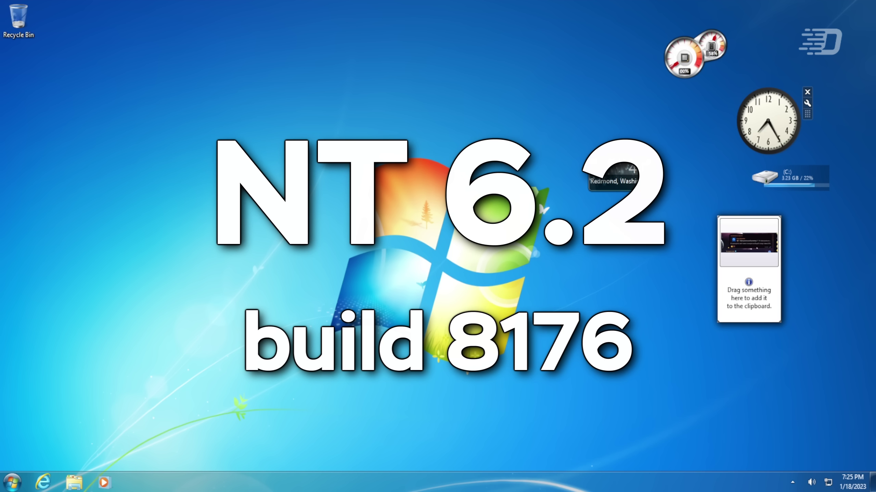
Run winver to view the Windows version details and move the About Windows dialog.
{"action": "key", "text": "super+r"}
{"action": "type", "text": "winver"}
{"action": "key", "text": "Return"}
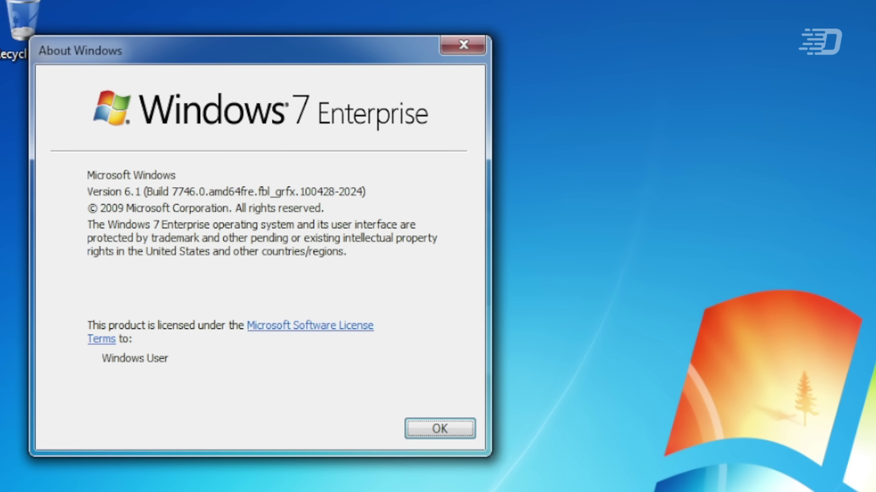
{"action": "left_click_drag", "start_coordinate": [221, 91], "coordinate": [326, 157]}
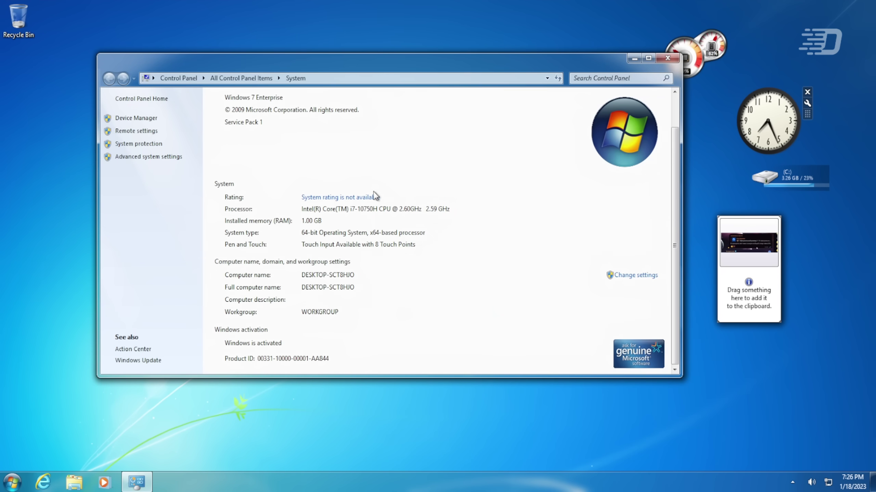
Examine the Windows edition and version in the System page, Command Prompt and the System Information summary.
{"action": "scroll", "coordinate": [374, 192], "scroll_direction": "up", "scroll_amount": 2}
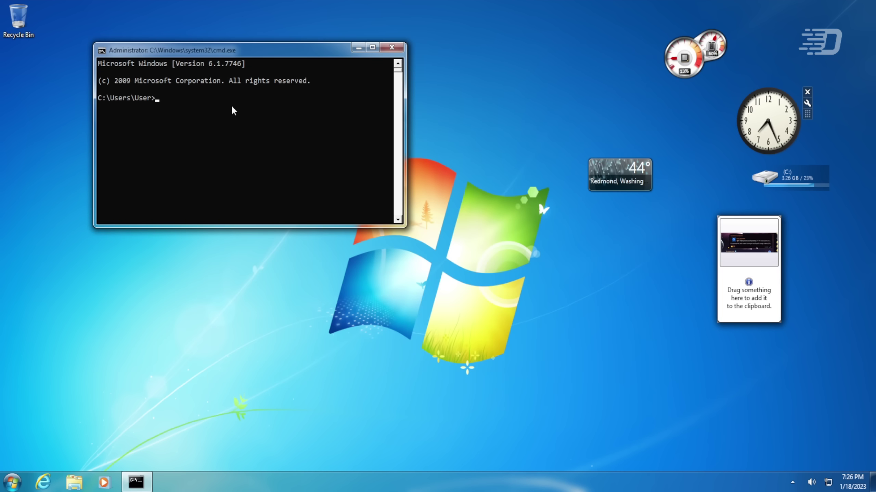
{"action": "left_click_drag", "start_coordinate": [233, 54], "coordinate": [221, 64]}
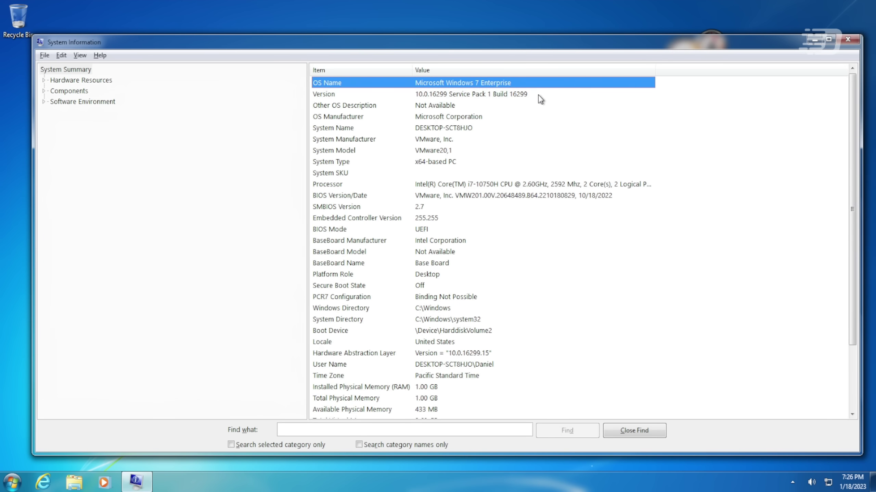
{"action": "left_click", "coordinate": [469, 95]}
{"action": "left_click", "coordinate": [550, 86]}
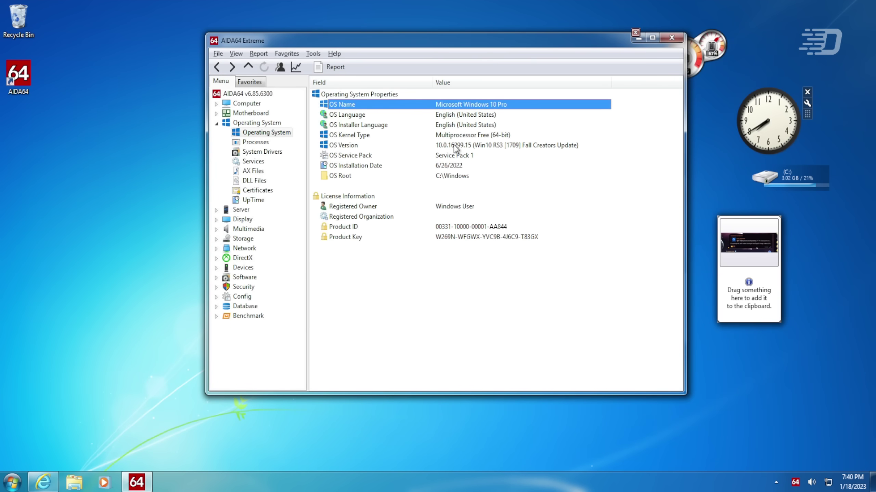
Inspect the OS version and current session details on AIDA64's Operating System page and close the program.
{"action": "left_click", "coordinate": [454, 145]}
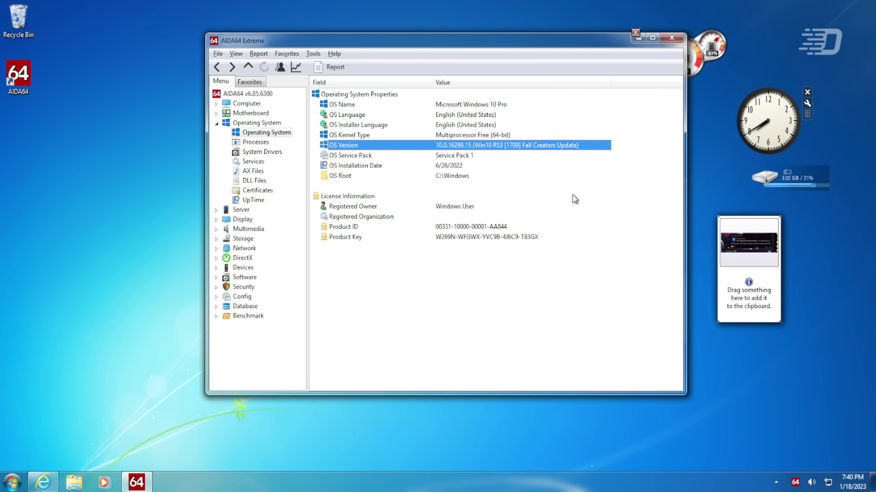
{"action": "left_click", "coordinate": [577, 311]}
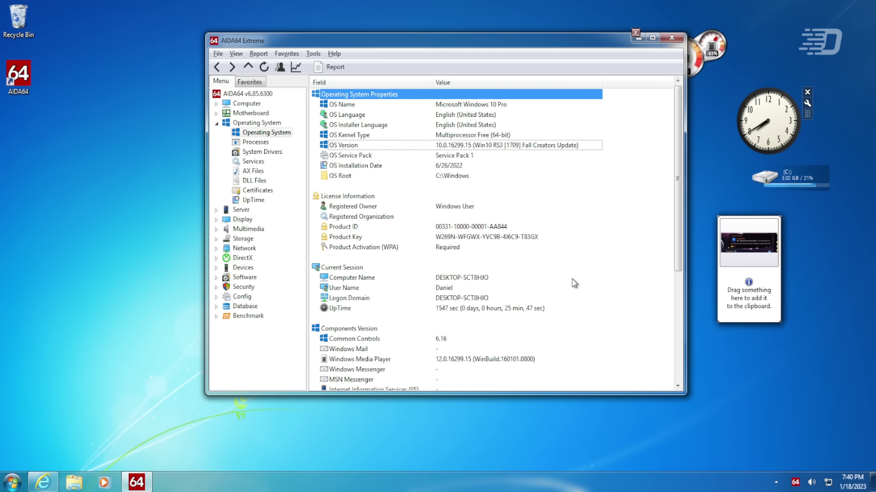
{"action": "left_click", "coordinate": [593, 298]}
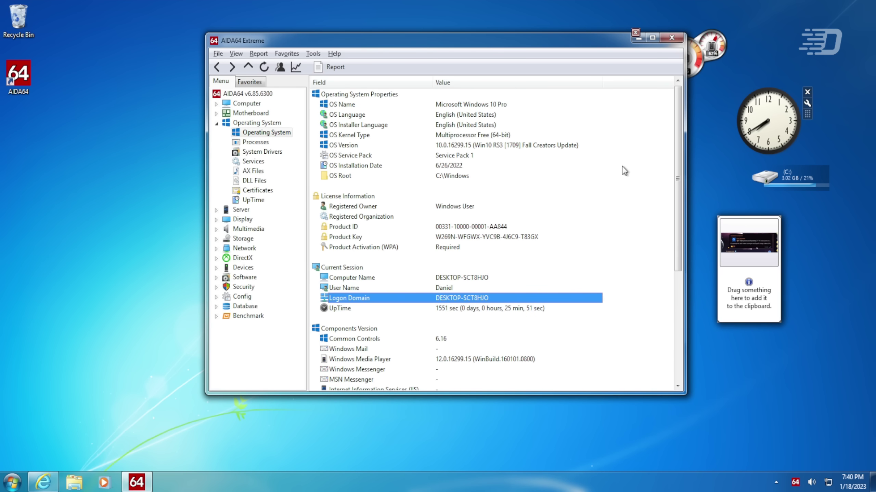
{"action": "left_click", "coordinate": [677, 38]}
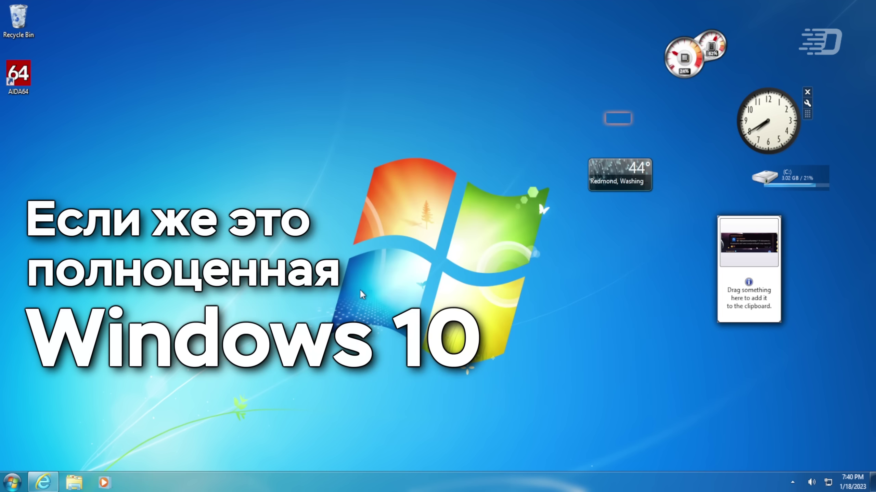
Open and dismiss the Start menu, and navigate from the Control Panel window to Computer.
{"action": "left_click", "coordinate": [12, 482]}
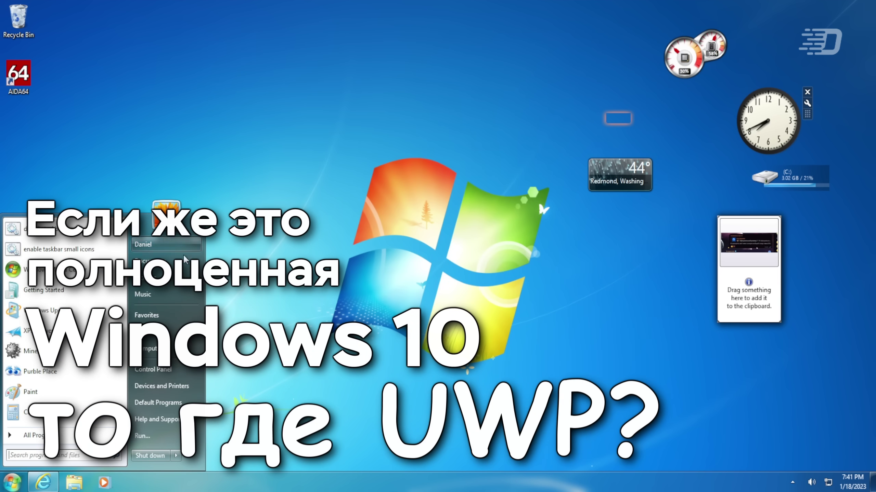
{"action": "key", "text": "Escape"}
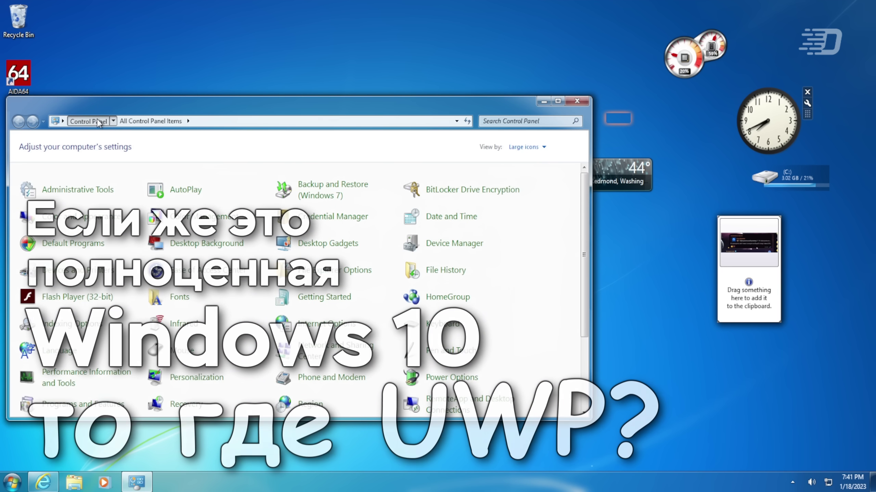
{"action": "left_click", "coordinate": [88, 120]}
{"action": "left_click", "coordinate": [63, 121]}
{"action": "left_click", "coordinate": [83, 196]}
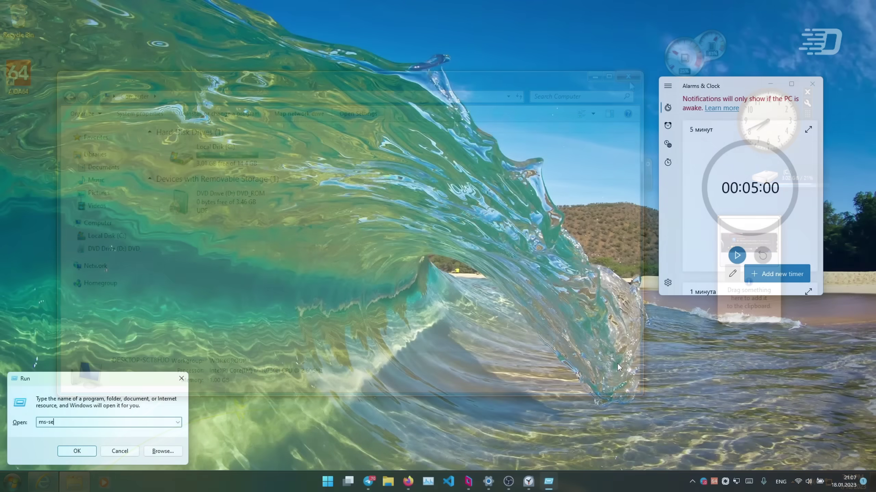
On the Windows 11 desktop, launch Settings with the Run command ms-settings:// and the Store with ms-windows-store://.
{"action": "type", "text": "ttings://"}
{"action": "key", "text": "Return"}
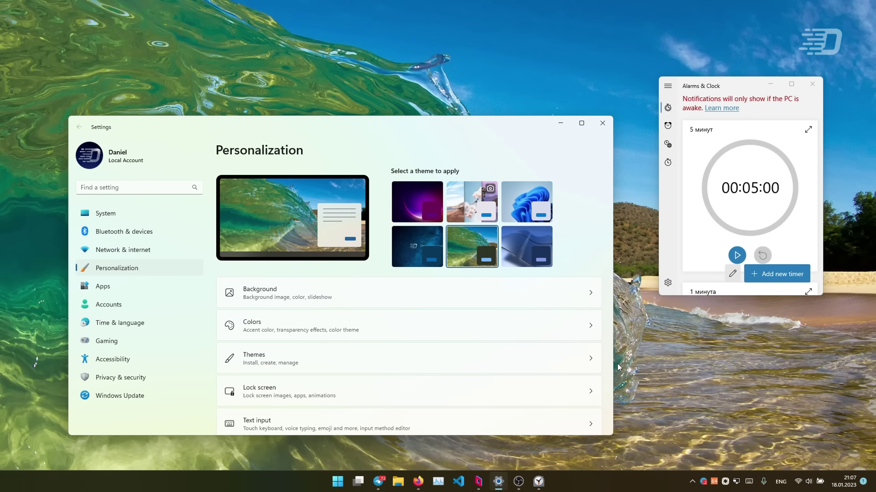
{"action": "key", "text": "super+r"}
{"action": "type", "text": "ms-windows-store://"}
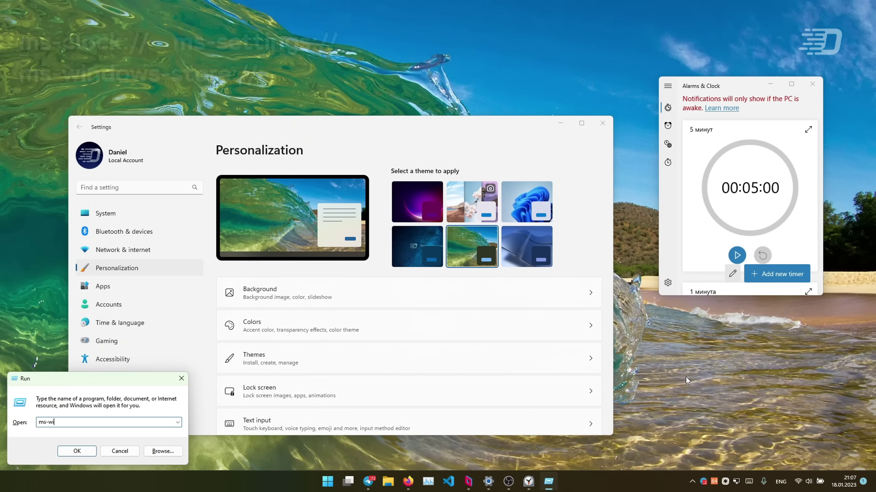
{"action": "key", "text": "Return"}
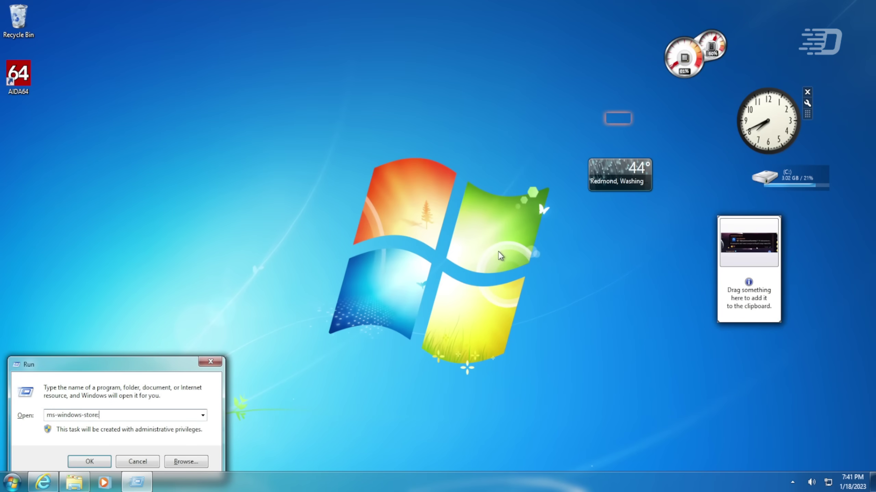
Try the Run command ms-windows-store:, and open the system properties from the Computer window.
{"action": "key", "text": "Return"}
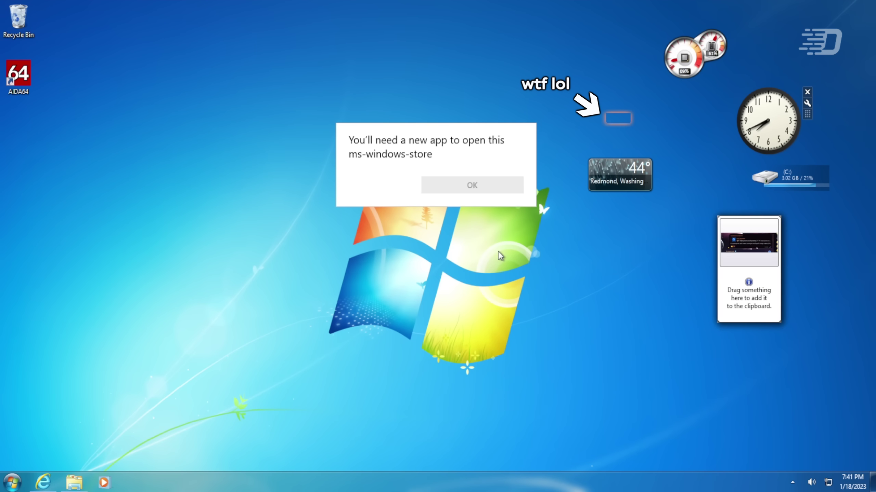
{"action": "left_click", "coordinate": [497, 252]}
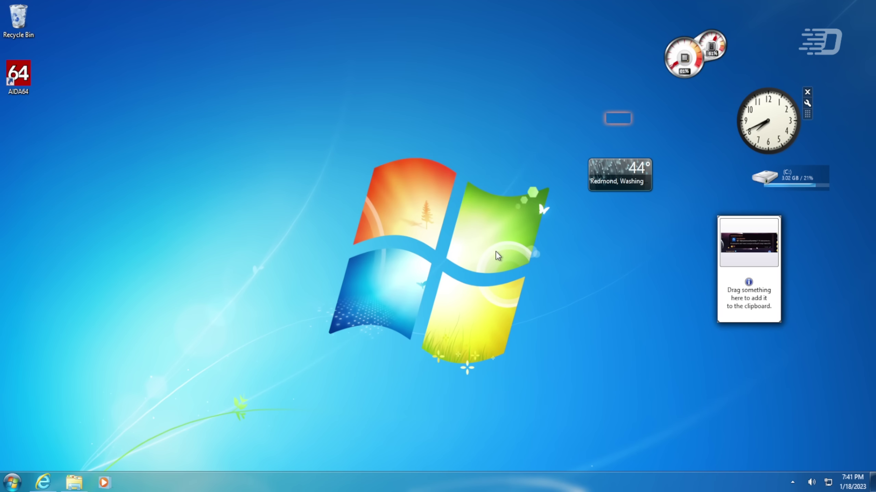
{"action": "key", "text": "super+e"}
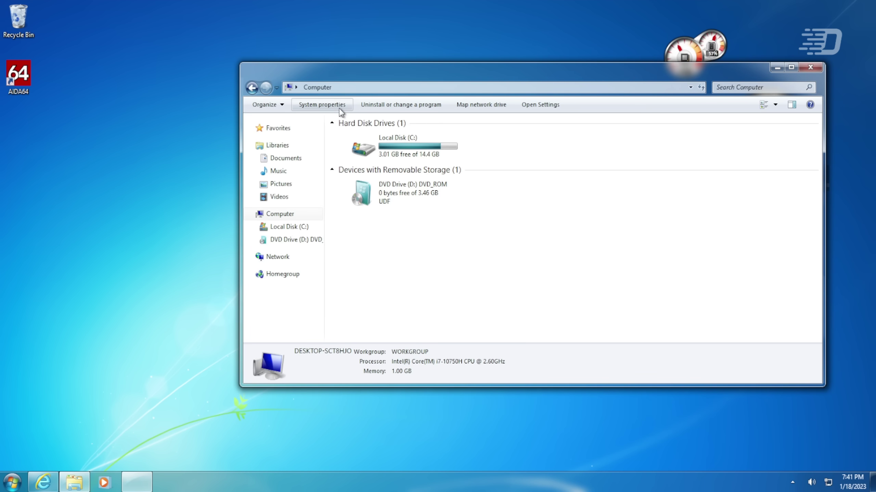
{"action": "left_click", "coordinate": [340, 107]}
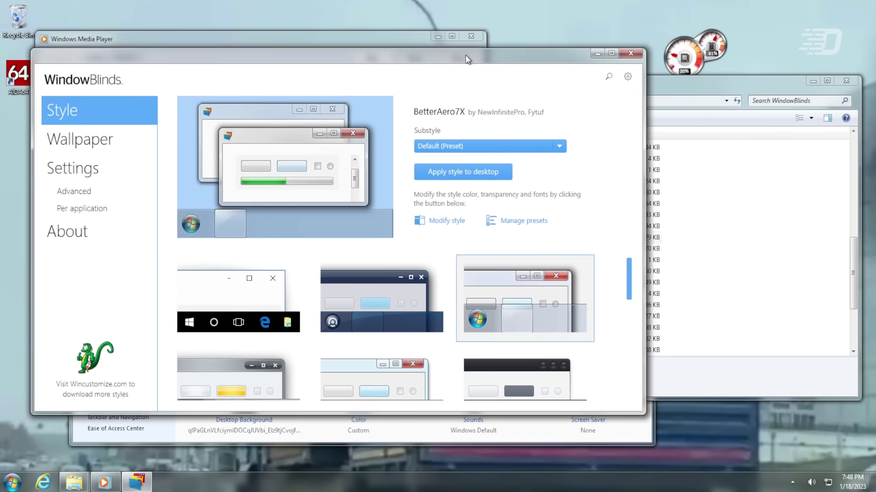
Move the WindowBlinds window aside, and view the Appearance and Switching pages of the StartIsBack configuration.
{"action": "left_click_drag", "start_coordinate": [466, 54], "coordinate": [543, 67]}
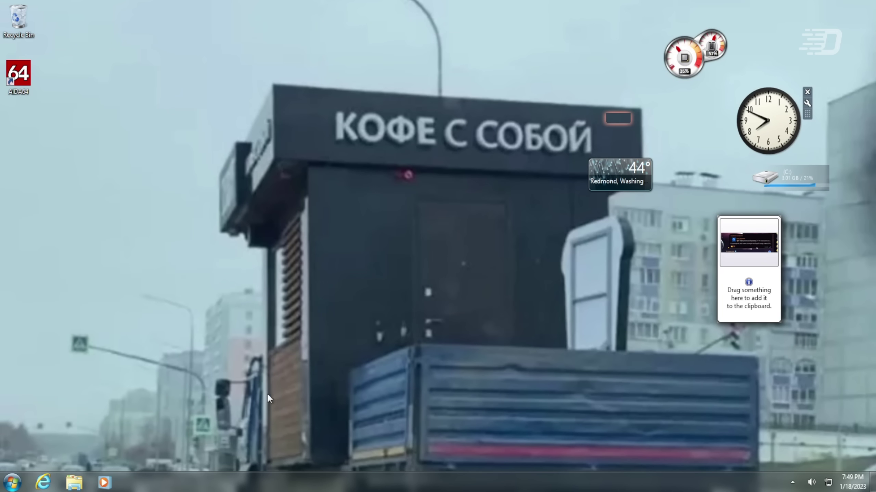
{"action": "left_click", "coordinate": [13, 483]}
{"action": "right_click", "coordinate": [15, 483]}
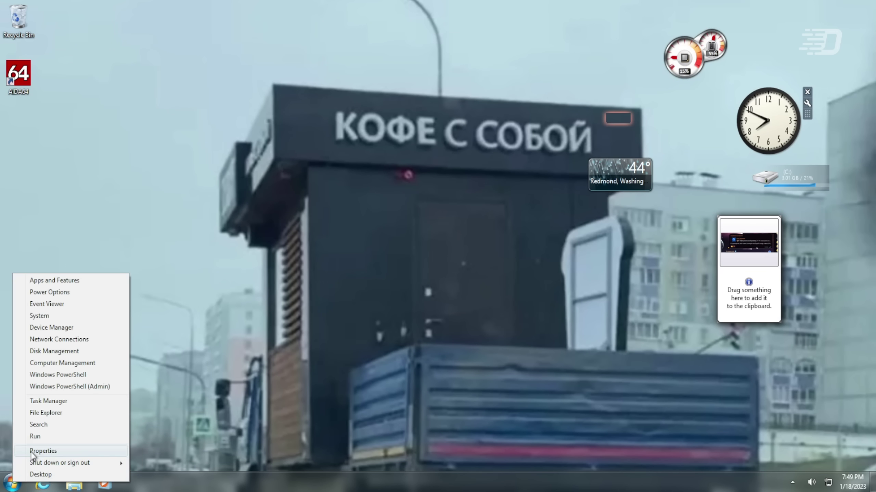
{"action": "left_click", "coordinate": [43, 451]}
{"action": "left_click", "coordinate": [293, 149]}
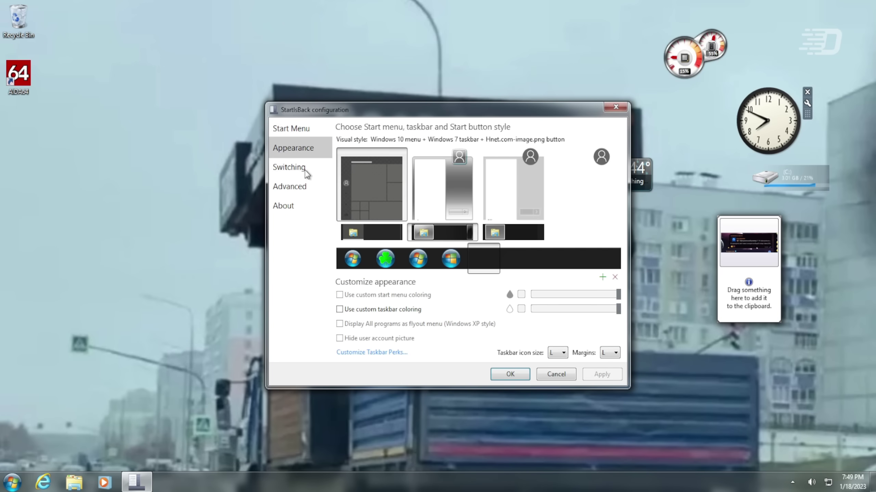
{"action": "left_click", "coordinate": [289, 167]}
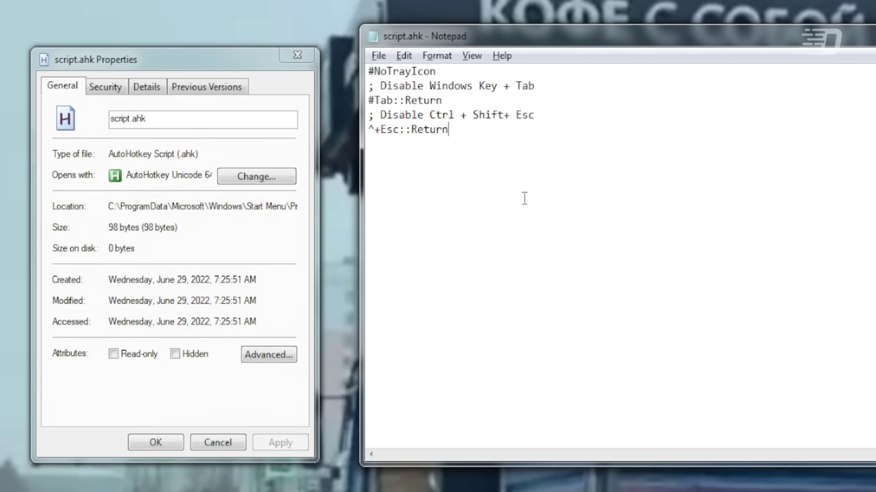
Move the script.ahk Properties window aside, and open the desktop's personalization settings.
{"action": "left_click_drag", "start_coordinate": [221, 55], "coordinate": [270, 22]}
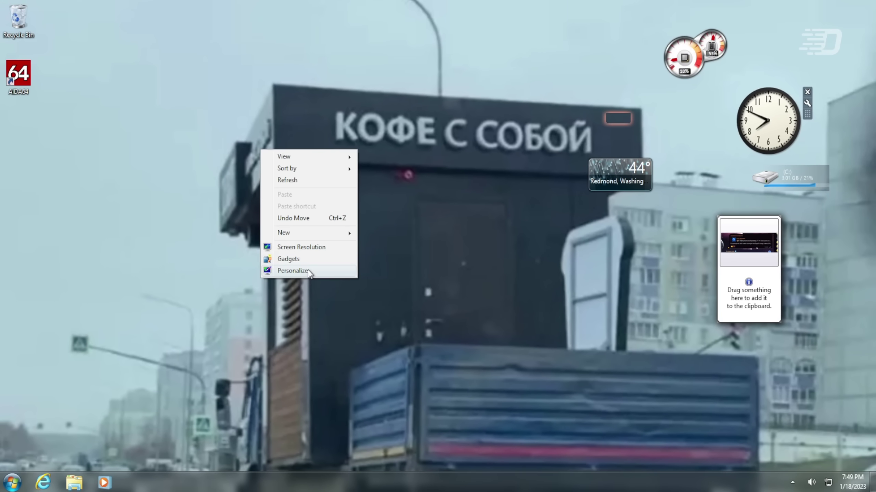
{"action": "left_click", "coordinate": [312, 272]}
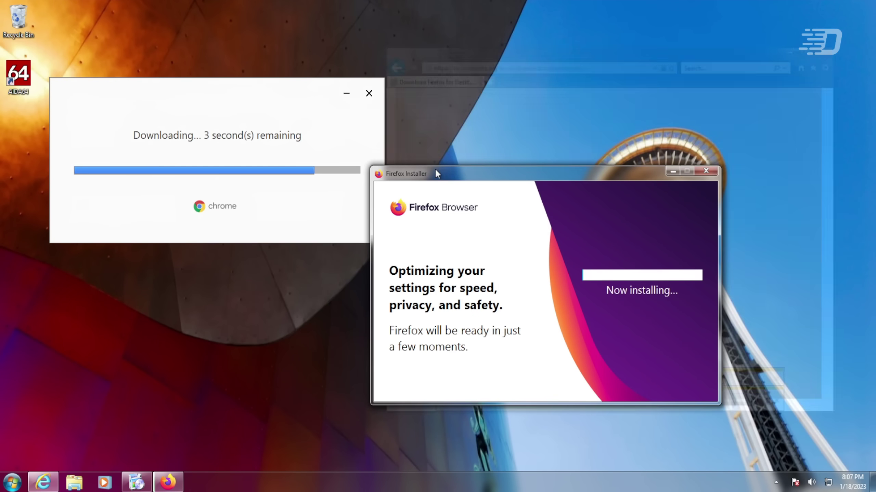
Move the Firefox Installer window aside, and test opening a new tab and maximizing, restoring and moving the window in Chrome.
{"action": "left_click_drag", "start_coordinate": [436, 169], "coordinate": [523, 101]}
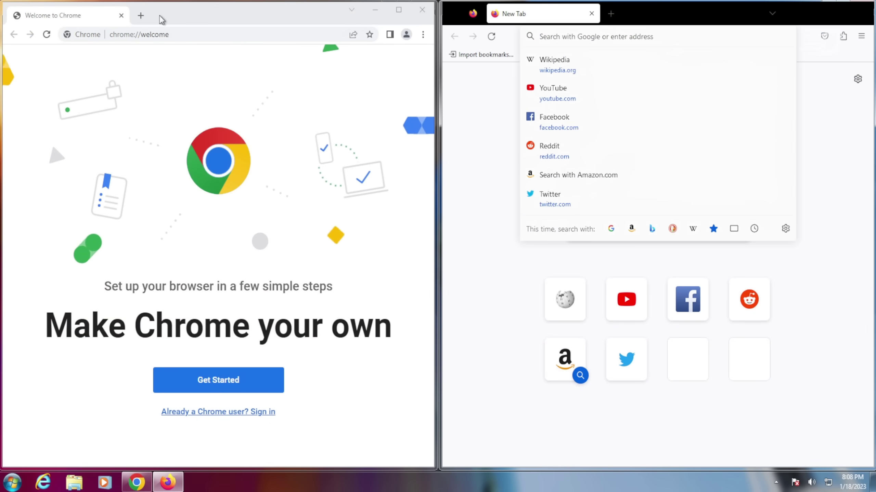
{"action": "left_click", "coordinate": [139, 18]}
{"action": "left_click", "coordinate": [399, 10]}
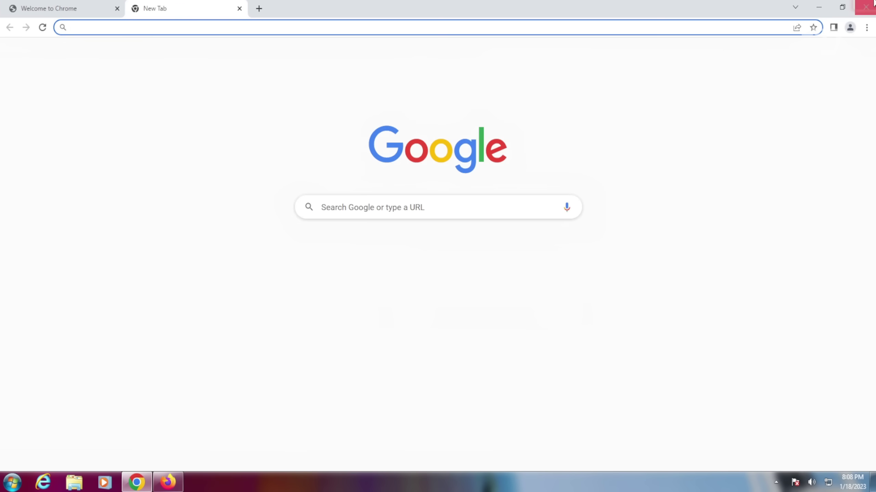
{"action": "left_click", "coordinate": [841, 7]}
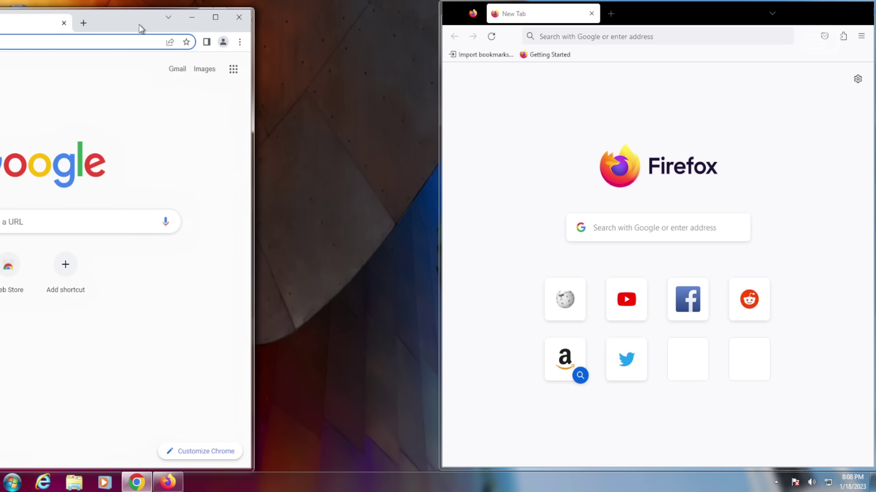
{"action": "left_click_drag", "start_coordinate": [139, 28], "coordinate": [463, 27]}
{"action": "left_click_drag", "start_coordinate": [725, 13], "coordinate": [553, 53]}
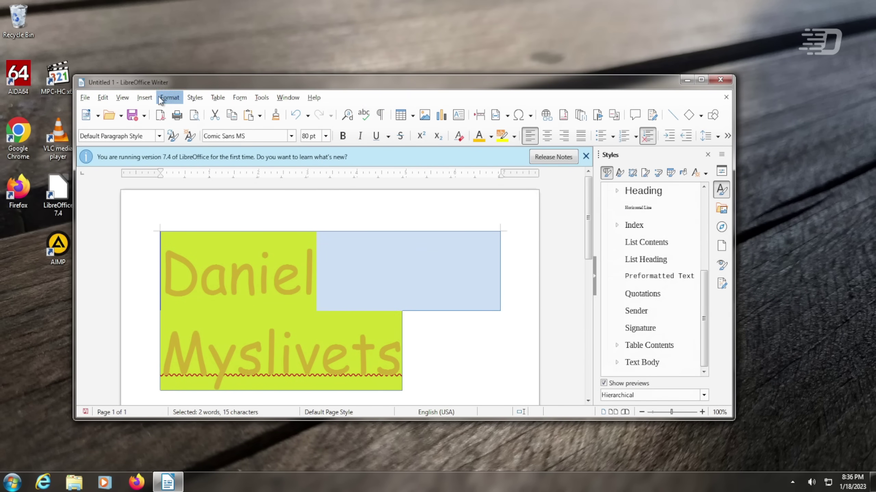
Insert a Fontwork object in the Retro style into the LibreOffice Writer document.
{"action": "left_click", "coordinate": [145, 98]}
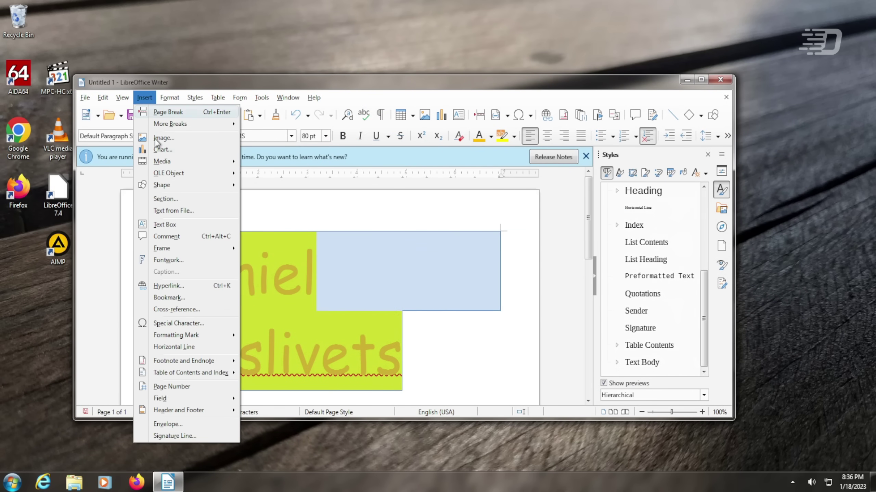
{"action": "left_click", "coordinate": [179, 260]}
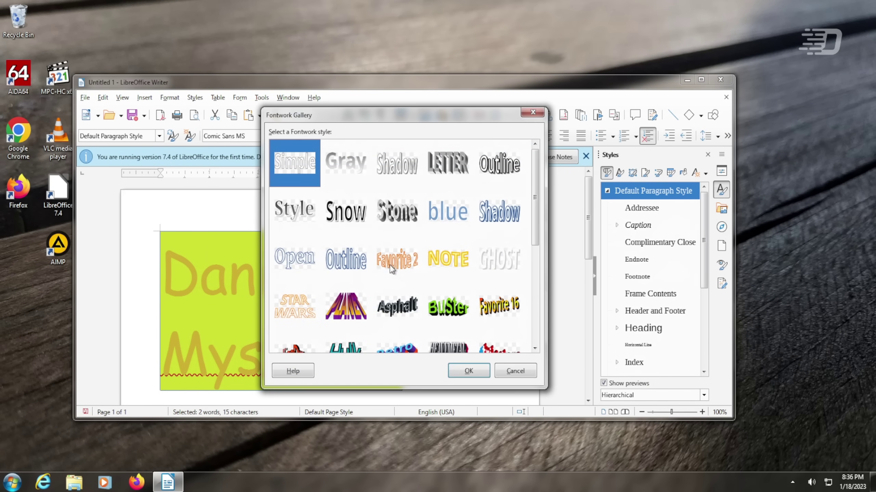
{"action": "scroll", "coordinate": [368, 325], "scroll_direction": "down", "scroll_amount": 3}
{"action": "left_click", "coordinate": [404, 217]}
{"action": "left_click", "coordinate": [474, 368]}
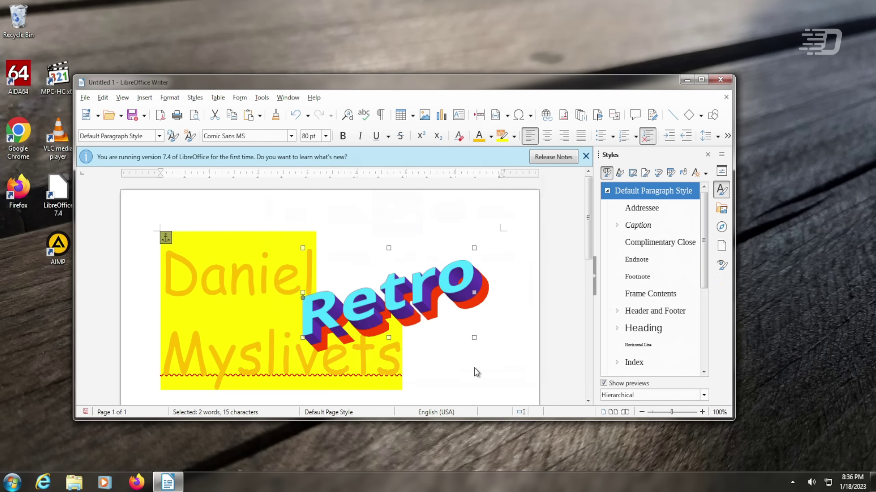
{"action": "right_click", "coordinate": [432, 292]}
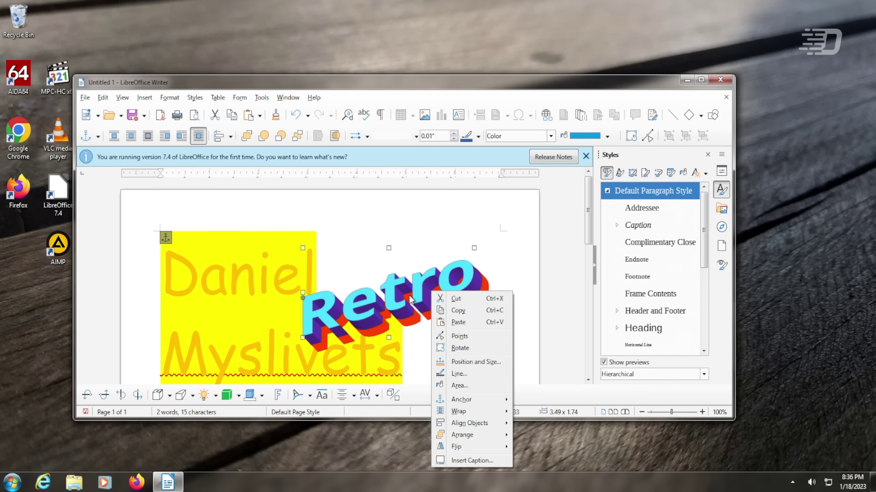
{"action": "key", "text": "Escape"}
{"action": "key", "text": "Escape"}
{"action": "left_click_drag", "start_coordinate": [588, 159], "coordinate": [526, 223]}
{"action": "left_click_drag", "start_coordinate": [581, 125], "coordinate": [525, 264]}
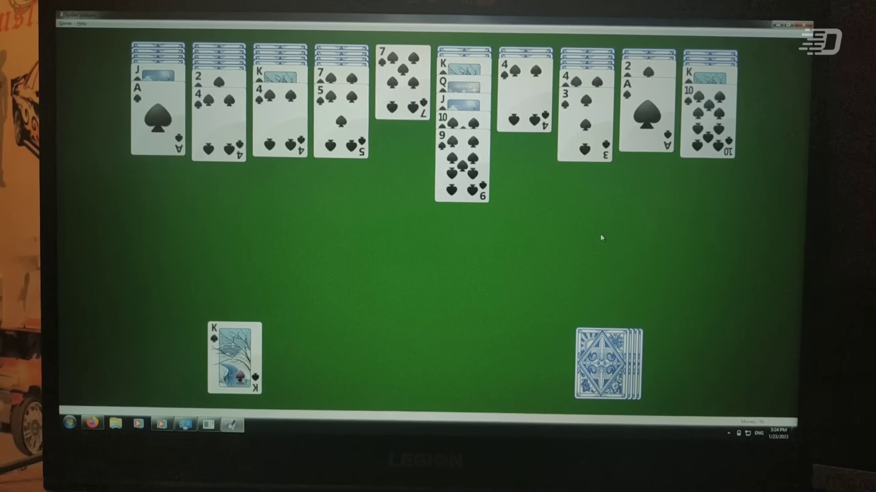
{"action": "left_click", "coordinate": [465, 195]}
{"action": "left_click", "coordinate": [401, 113]}
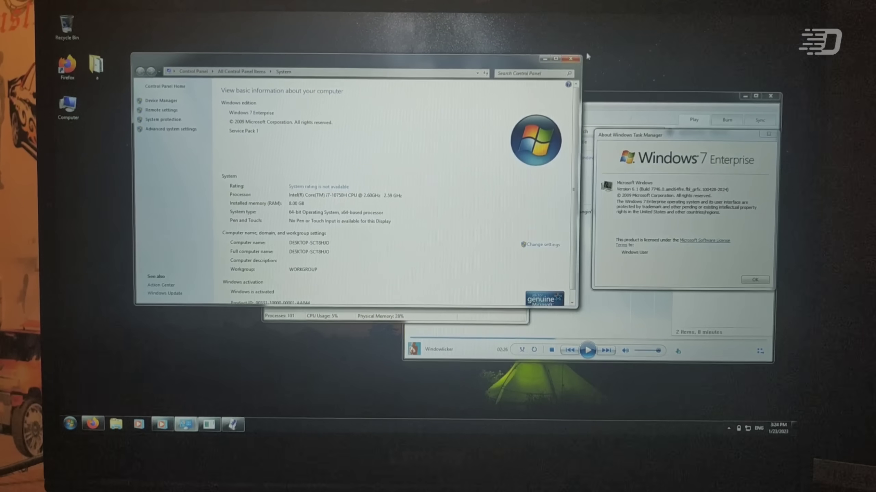
Close the System, About Windows Task Manager, Task Manager and Windows Media Player windows, and open the desktop's Screen Resolution settings.
{"action": "left_click", "coordinate": [569, 61]}
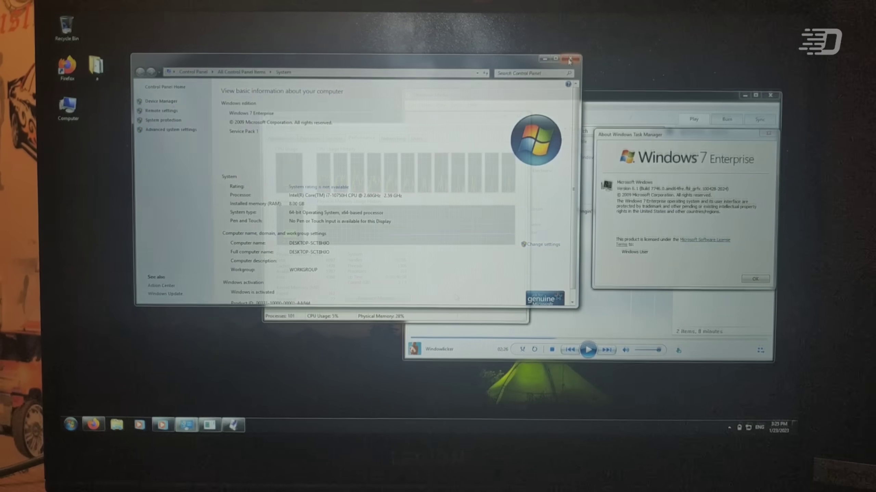
{"action": "left_click", "coordinate": [755, 276]}
{"action": "left_click", "coordinate": [518, 116]}
{"action": "left_click", "coordinate": [770, 92]}
{"action": "right_click", "coordinate": [344, 138]}
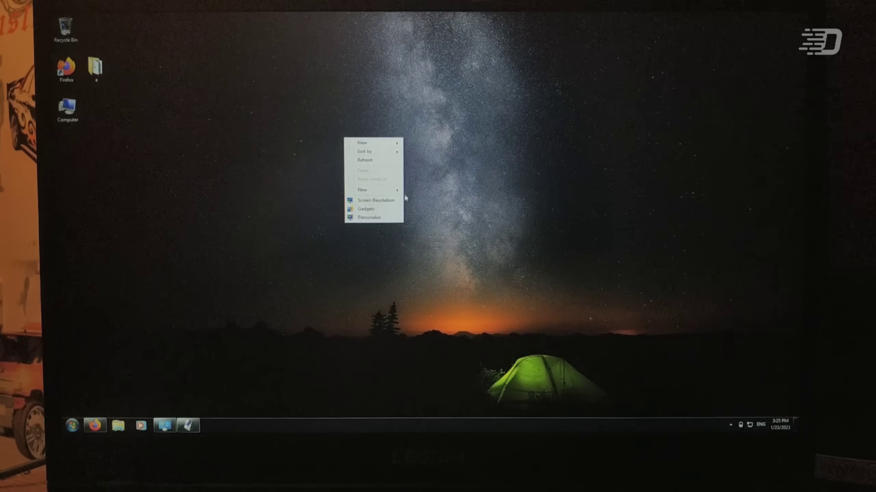
{"action": "left_click", "coordinate": [396, 200]}
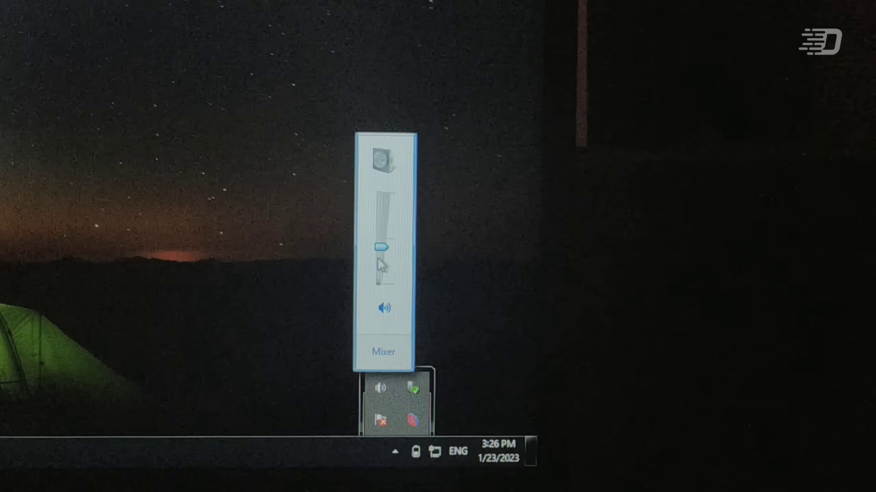
Raise the system volume to near maximum and check the battery status.
{"action": "left_click_drag", "start_coordinate": [381, 250], "coordinate": [384, 198]}
{"action": "left_click", "coordinate": [224, 345]}
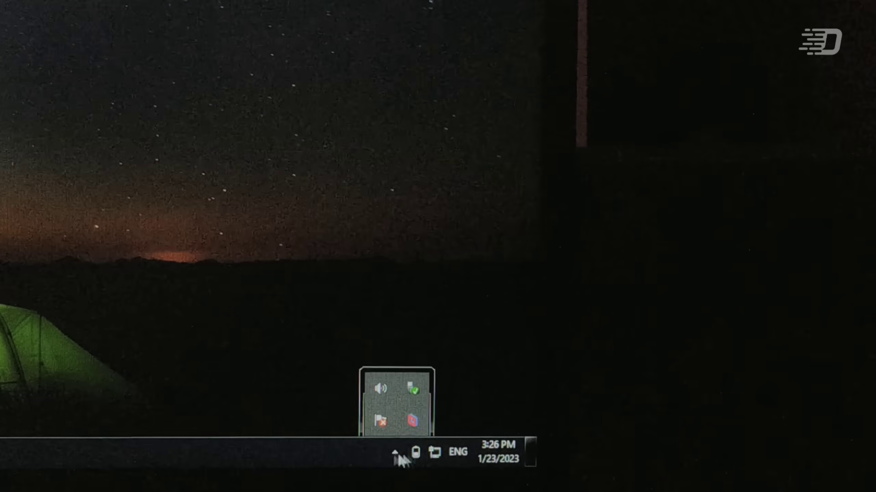
{"action": "left_click", "coordinate": [416, 452]}
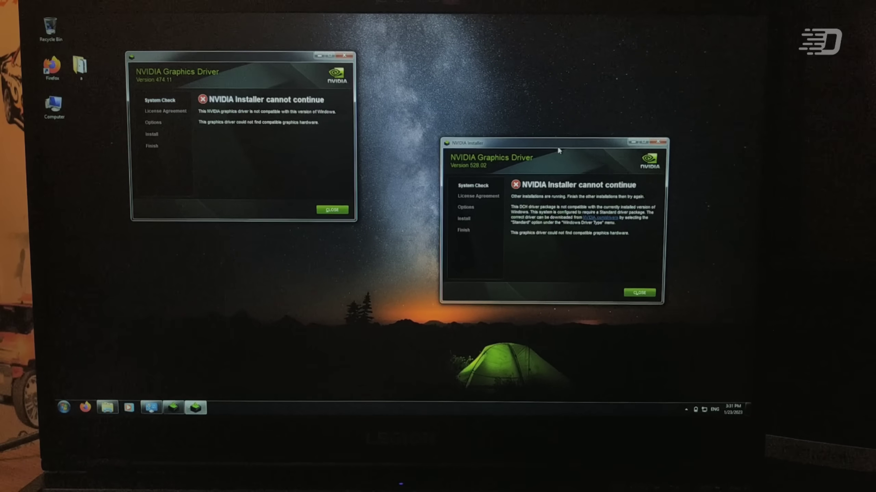
Shake and move the NVIDIA installer windows for driver versions 528.02 and 474.11 to test the window behaviour.
{"action": "mouse_move", "coordinate": [536, 150]}
{"action": "left_mouse_down"}
{"action": "mouse_move", "coordinate": [532, 142]}
{"action": "mouse_move", "coordinate": [560, 142]}
{"action": "mouse_move", "coordinate": [525, 156]}
{"action": "mouse_move", "coordinate": [540, 161]}
{"action": "left_mouse_up"}
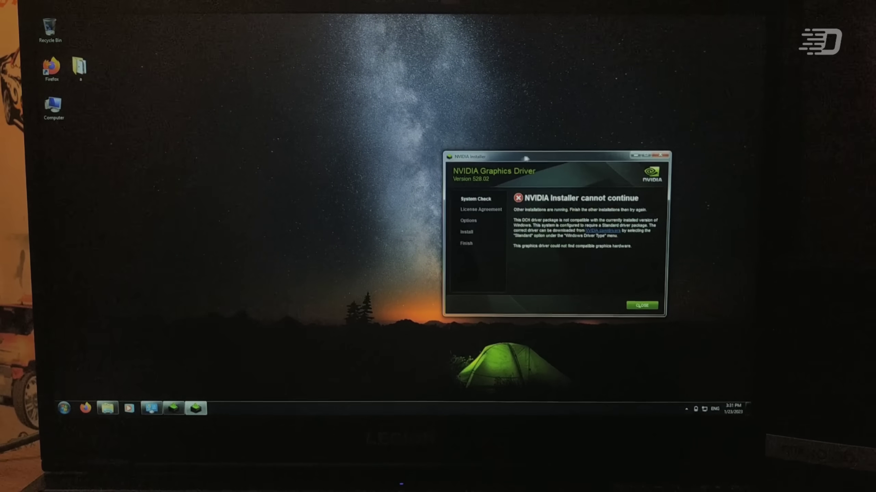
{"action": "left_click_drag", "start_coordinate": [533, 157], "coordinate": [524, 185]}
{"action": "left_click_drag", "start_coordinate": [220, 55], "coordinate": [265, 79]}
{"action": "mouse_move", "coordinate": [524, 185]}
{"action": "left_mouse_down"}
{"action": "mouse_move", "coordinate": [503, 167]}
{"action": "mouse_move", "coordinate": [550, 173]}
{"action": "mouse_move", "coordinate": [522, 180]}
{"action": "left_mouse_up"}
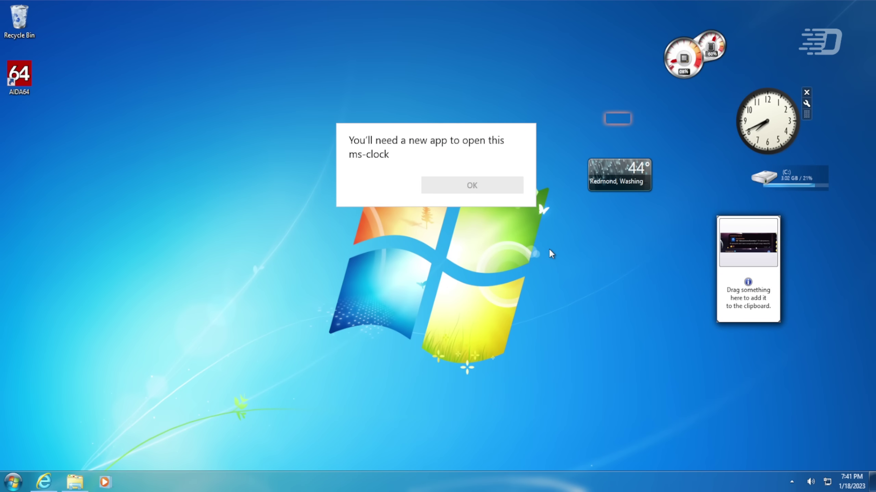
Dismiss the ms-clock app message, and open the Computer window and move it across the desktop.
{"action": "key", "text": "Escape"}
{"action": "left_click", "coordinate": [73, 481]}
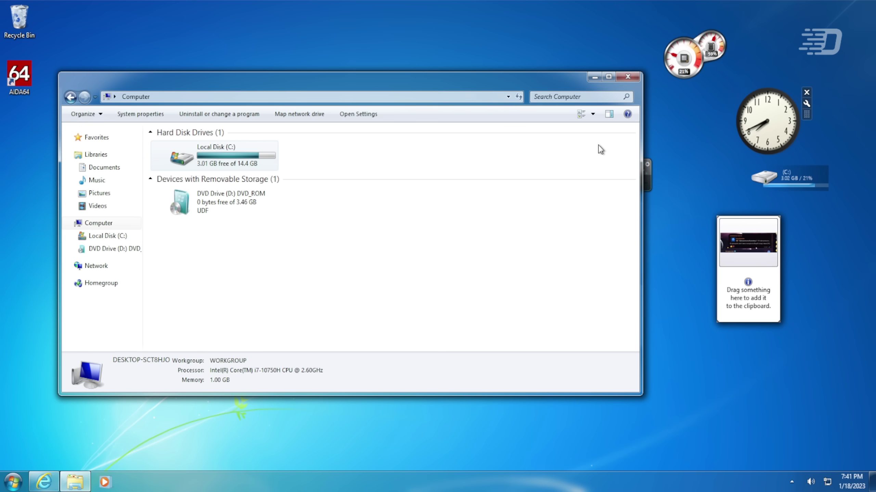
{"action": "left_click_drag", "start_coordinate": [381, 90], "coordinate": [553, 90]}
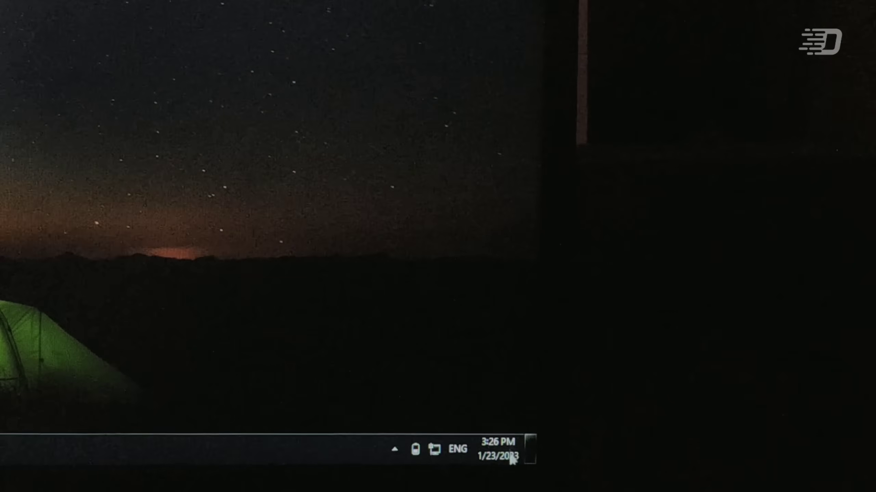
Check the date and time flyout and the input language list.
{"action": "left_click", "coordinate": [500, 455]}
{"action": "left_click", "coordinate": [452, 452]}
{"action": "left_click", "coordinate": [453, 451]}
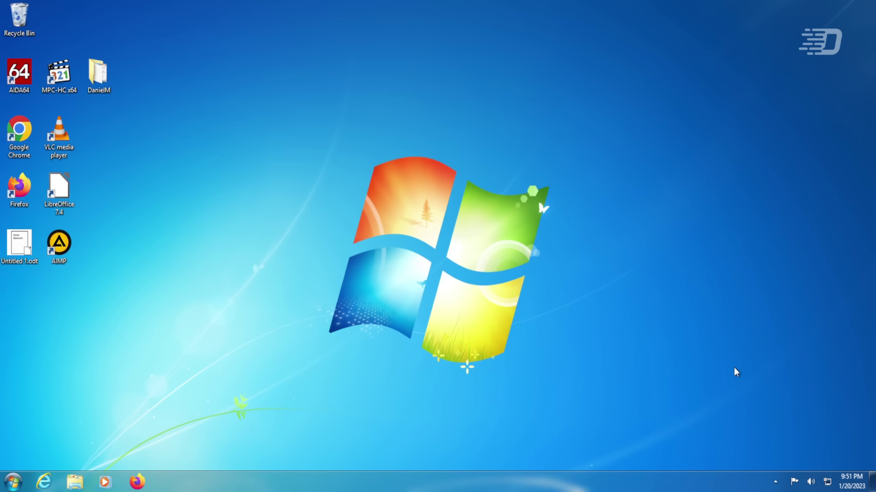
Browse the full program list in the Start menu, and open the system properties from Computer.
{"action": "left_click", "coordinate": [16, 480]}
{"action": "left_click", "coordinate": [43, 432]}
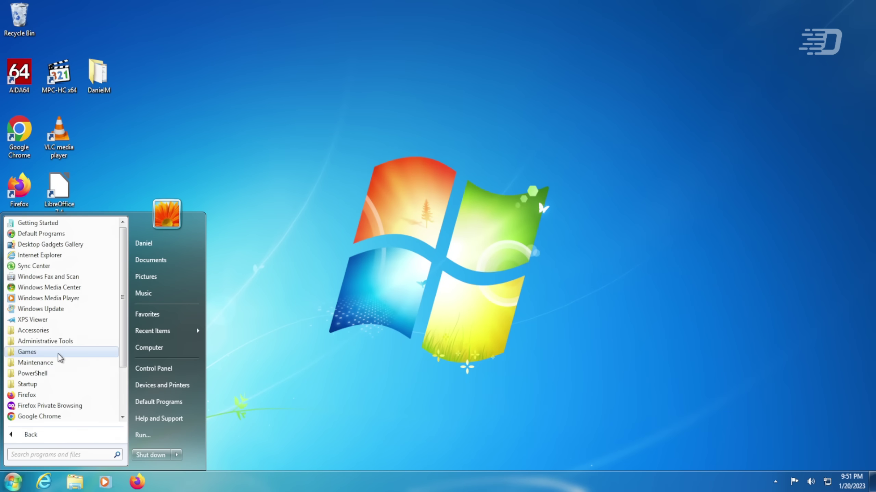
{"action": "left_click", "coordinate": [36, 263]}
{"action": "left_click", "coordinate": [55, 320]}
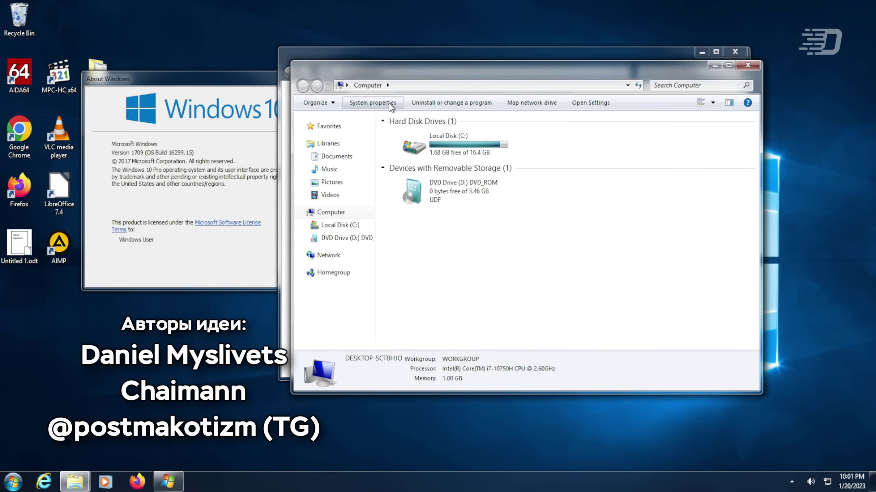
{"action": "left_click", "coordinate": [389, 104]}
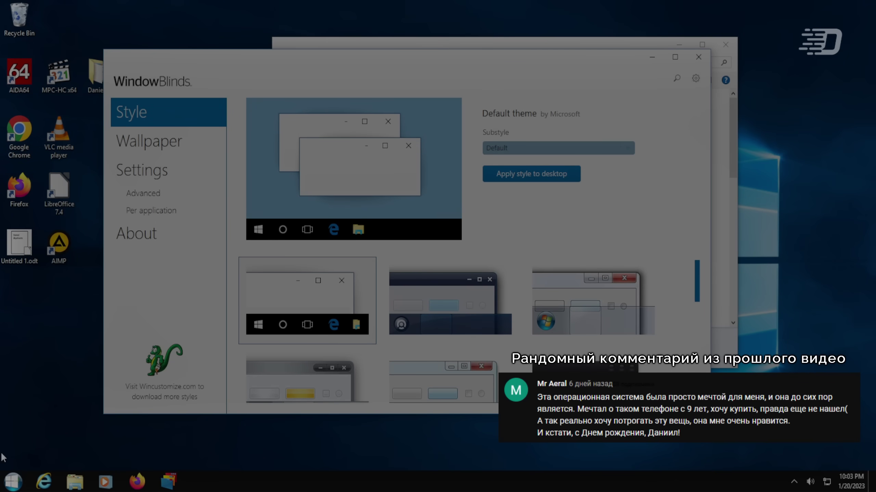
View the Start menu under the default Windows theme, and navigate from the WindowBlinds folder up to Local Disk (C:) and Computer.
{"action": "left_click", "coordinate": [14, 481]}
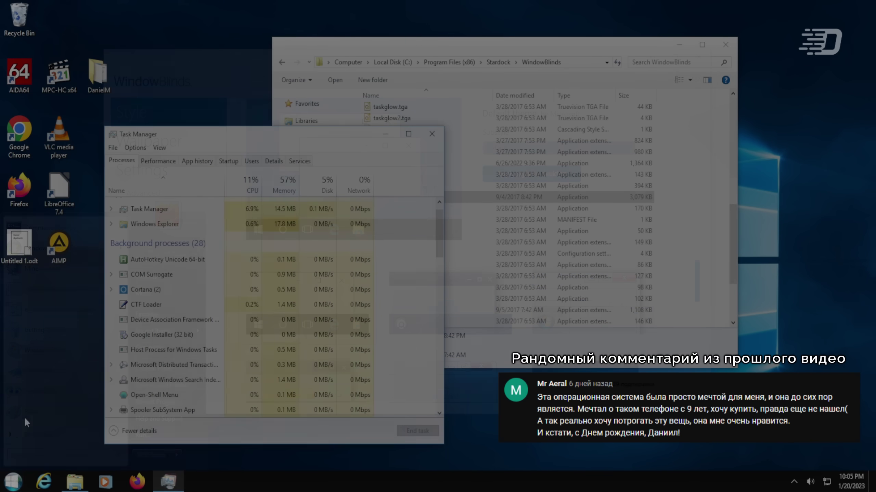
{"action": "left_click", "coordinate": [14, 481]}
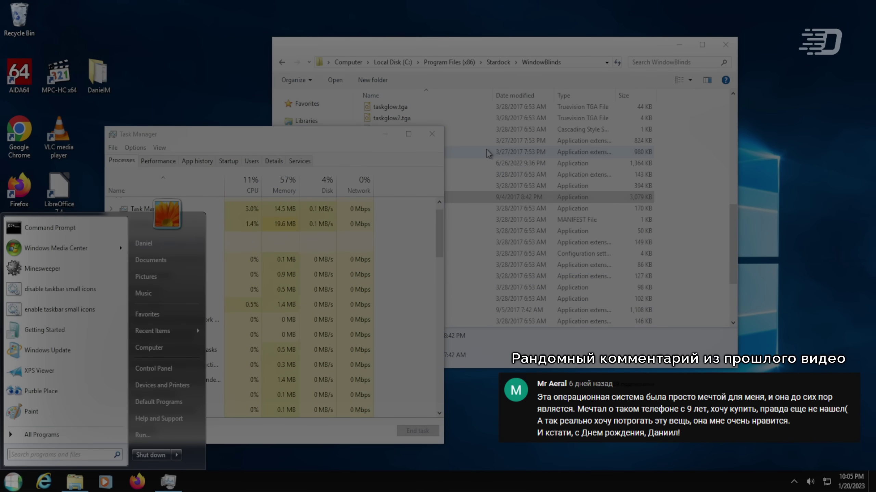
{"action": "left_click", "coordinate": [393, 62]}
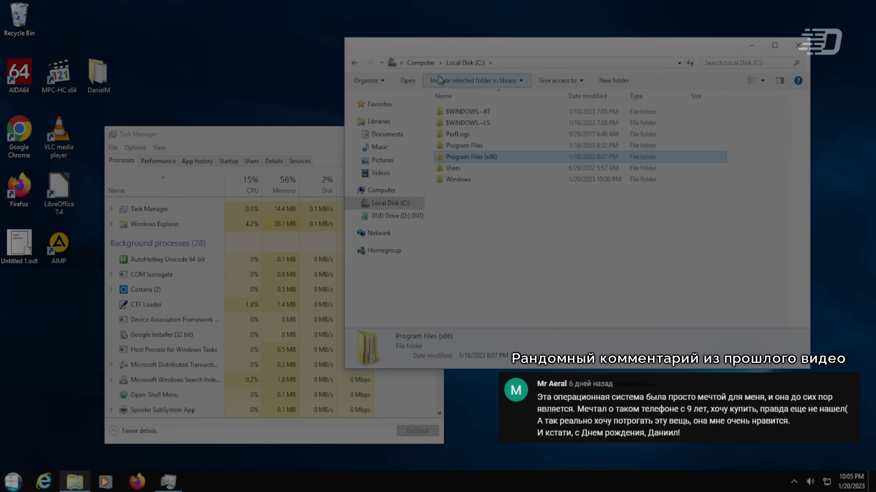
{"action": "left_click", "coordinate": [421, 63]}
{"action": "left_click", "coordinate": [14, 482]}
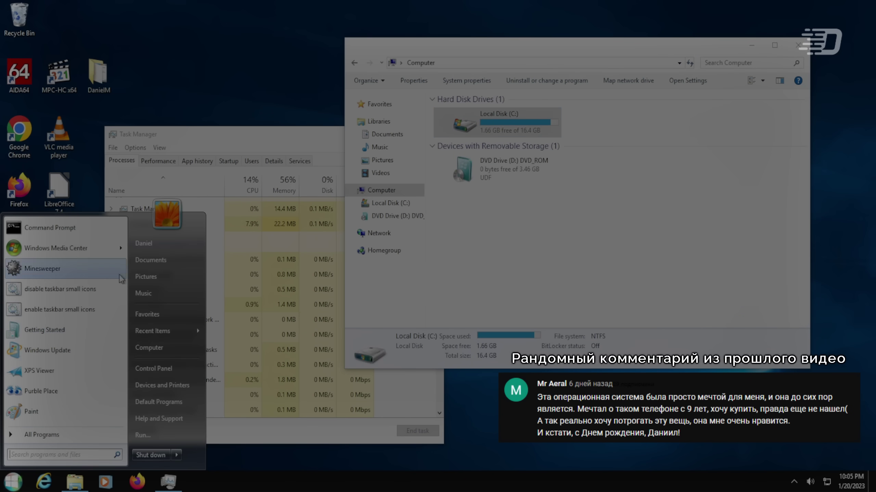